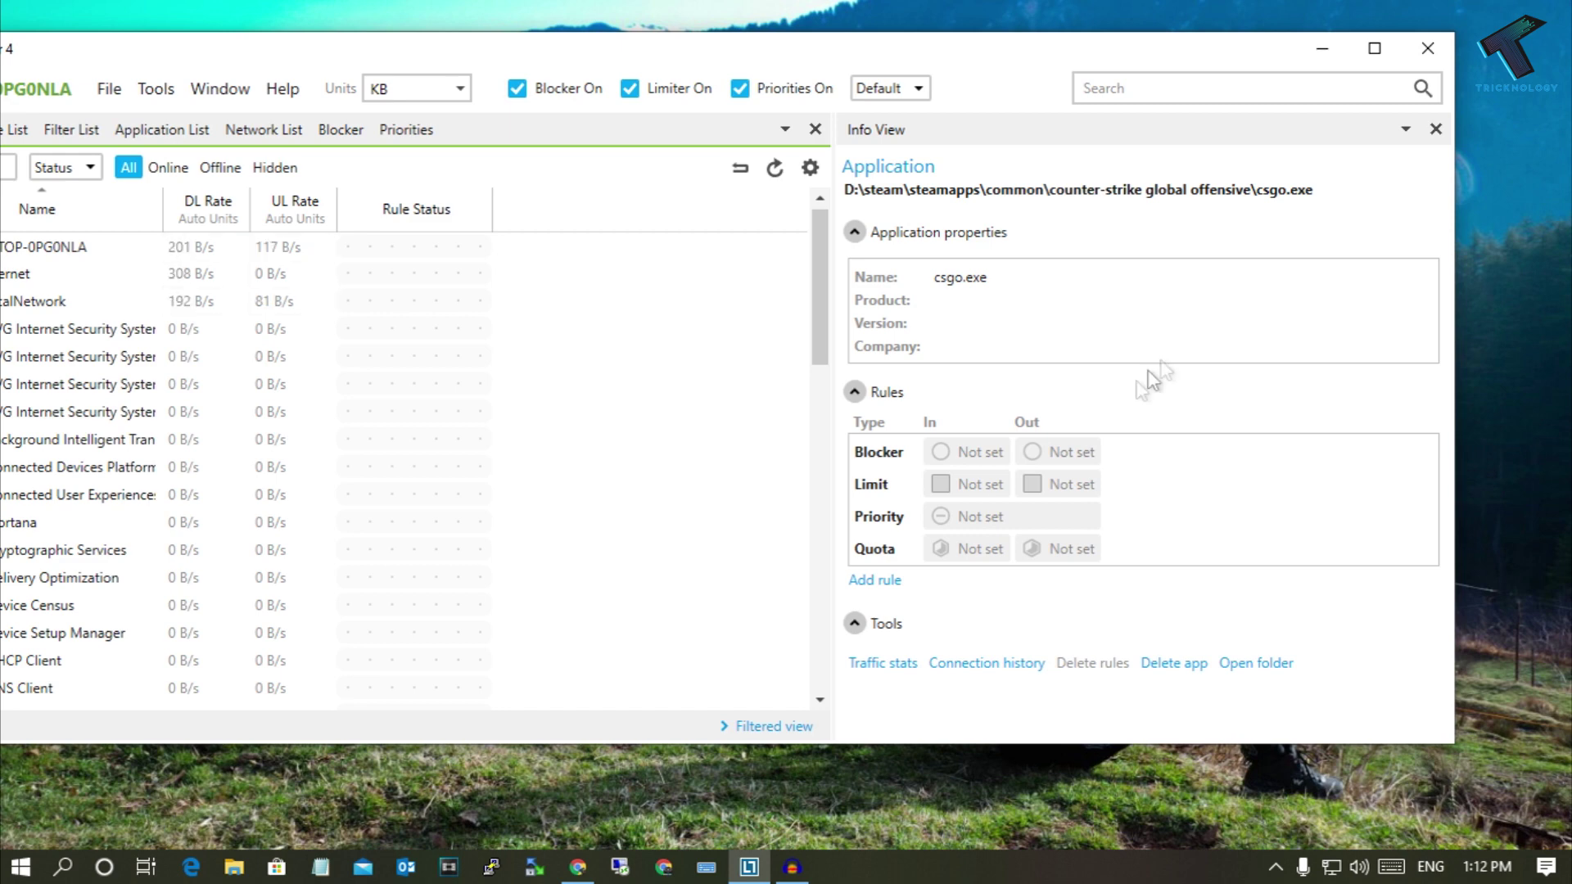
# Bring NetLimiter into view and reach Google Chrome's row with its download limit popup
pyautogui.click(591, 860)
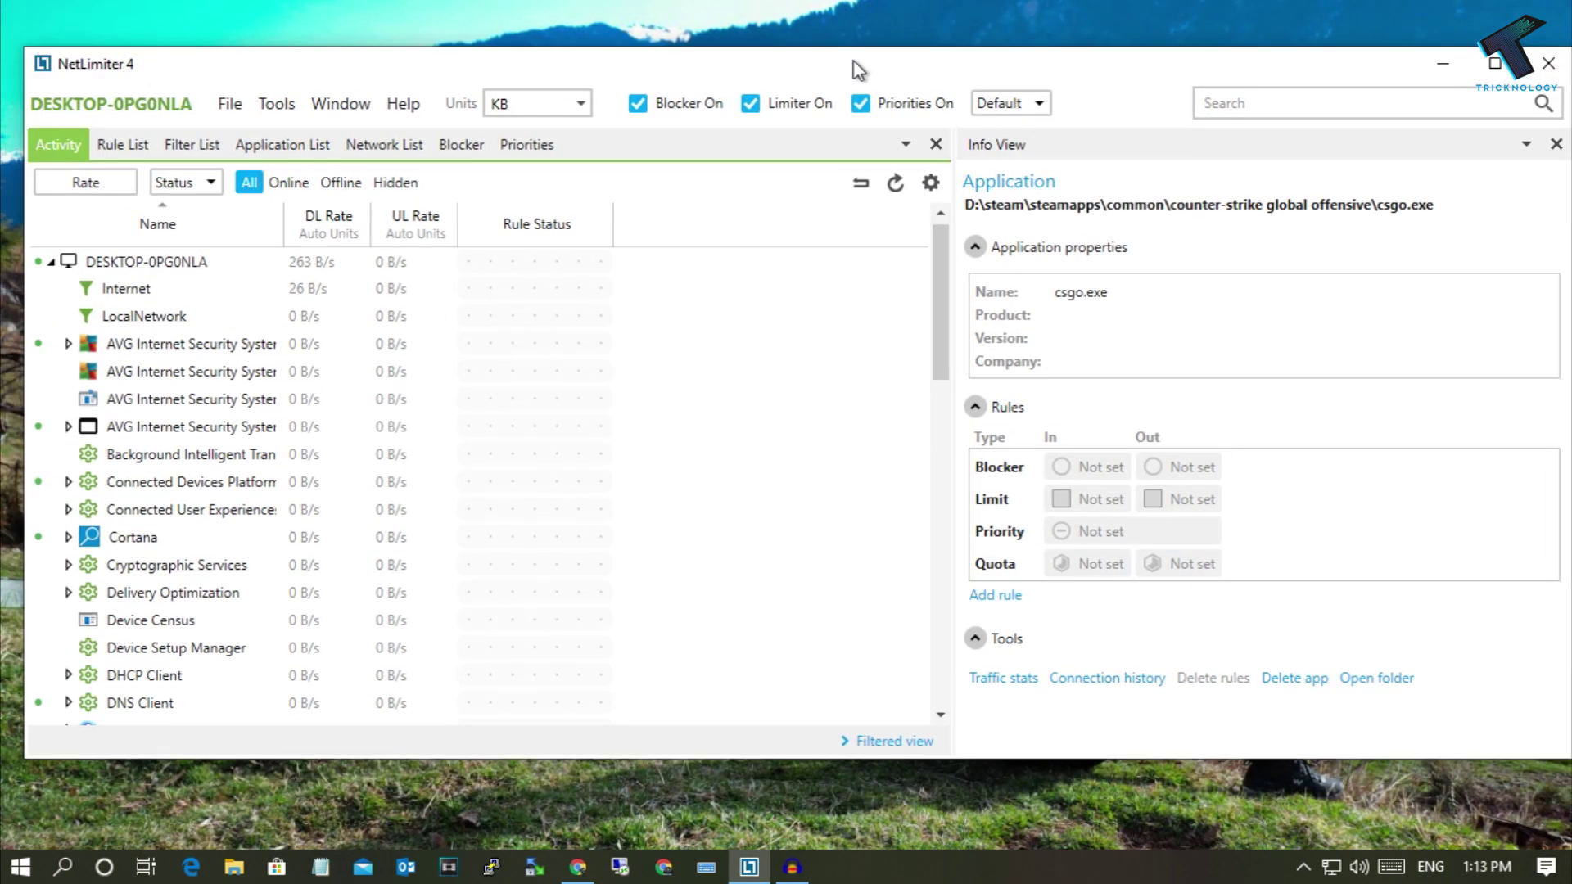
pyautogui.moveTo(856, 69); pyautogui.dragTo(841, 77)
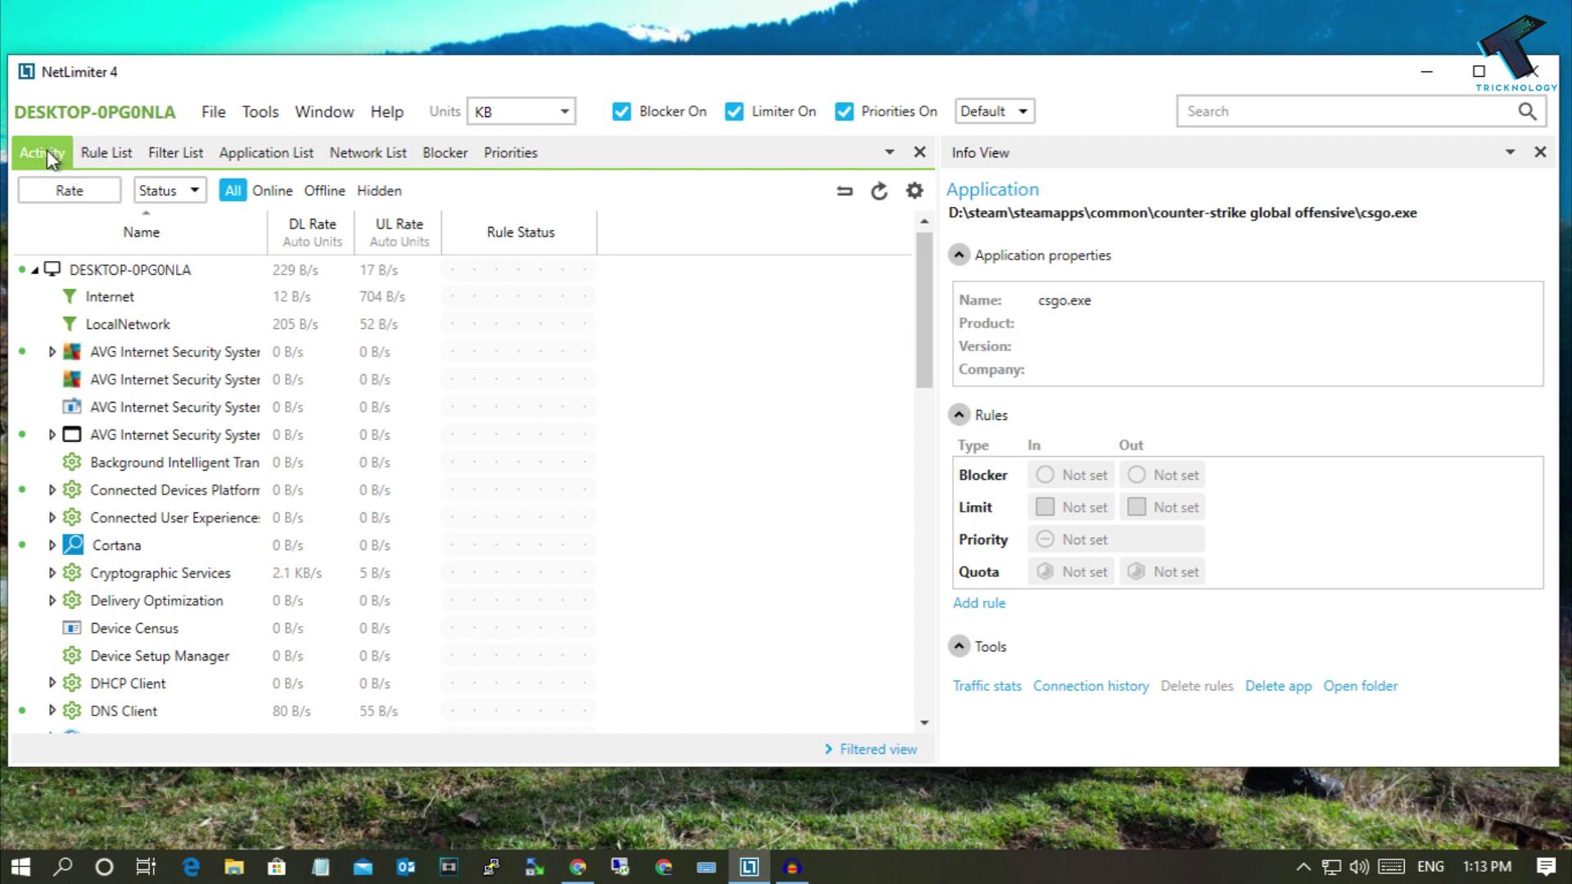
pyautogui.moveTo(929, 290)
pyautogui.mouseDown()
pyautogui.moveTo(959, 639)
pyautogui.moveTo(911, 283)
pyautogui.mouseUp()
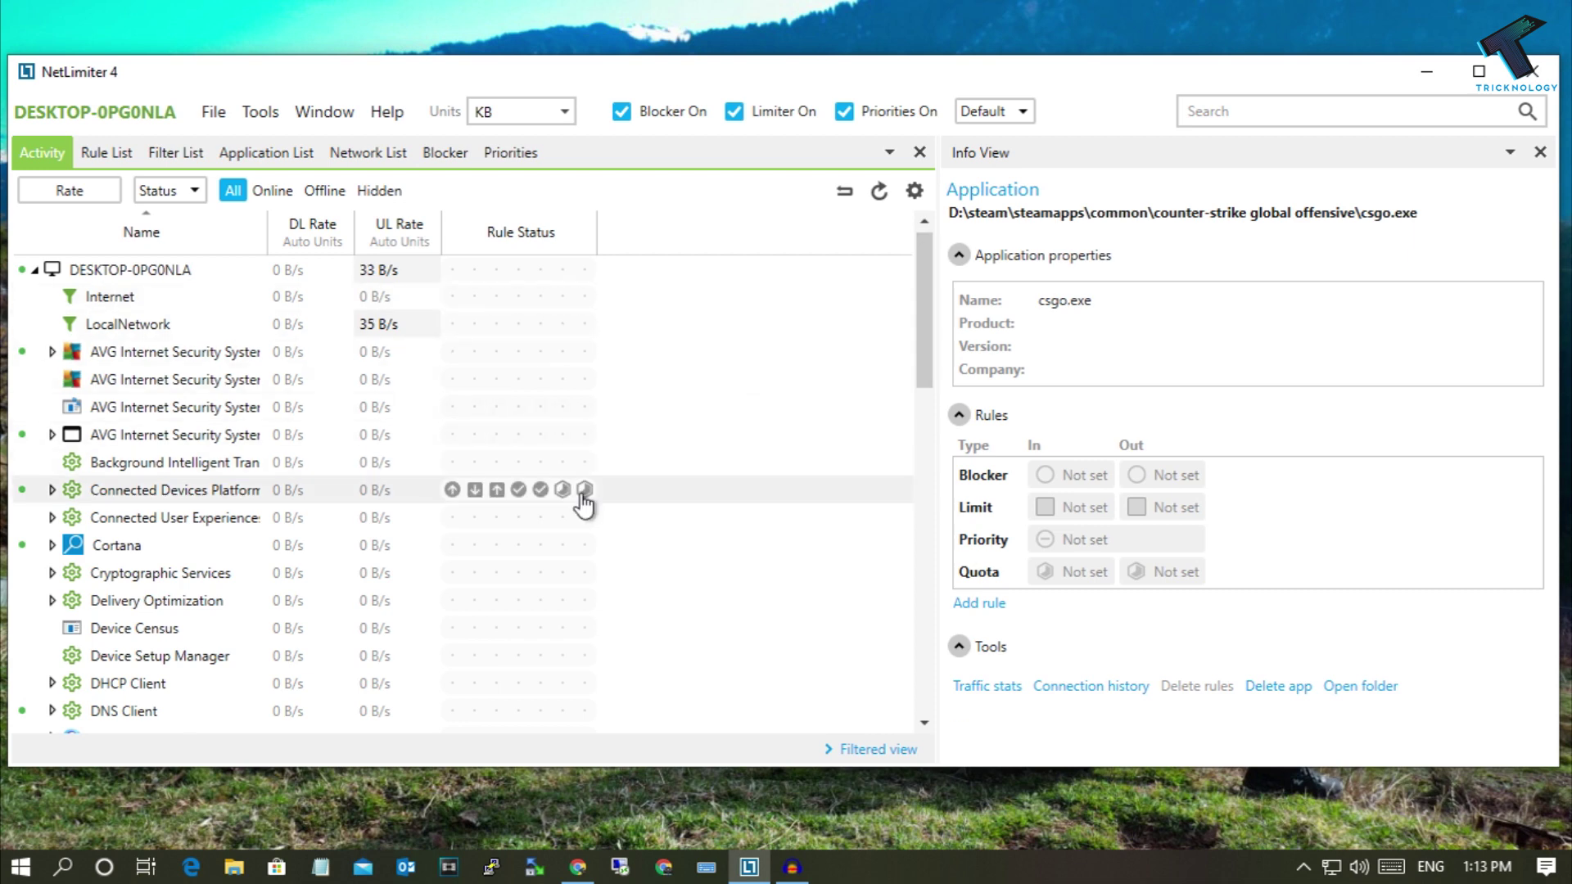
pyautogui.scroll(-2, 582, 503)
pyautogui.scroll(2, 582, 503)
pyautogui.scroll(-3, 585, 498)
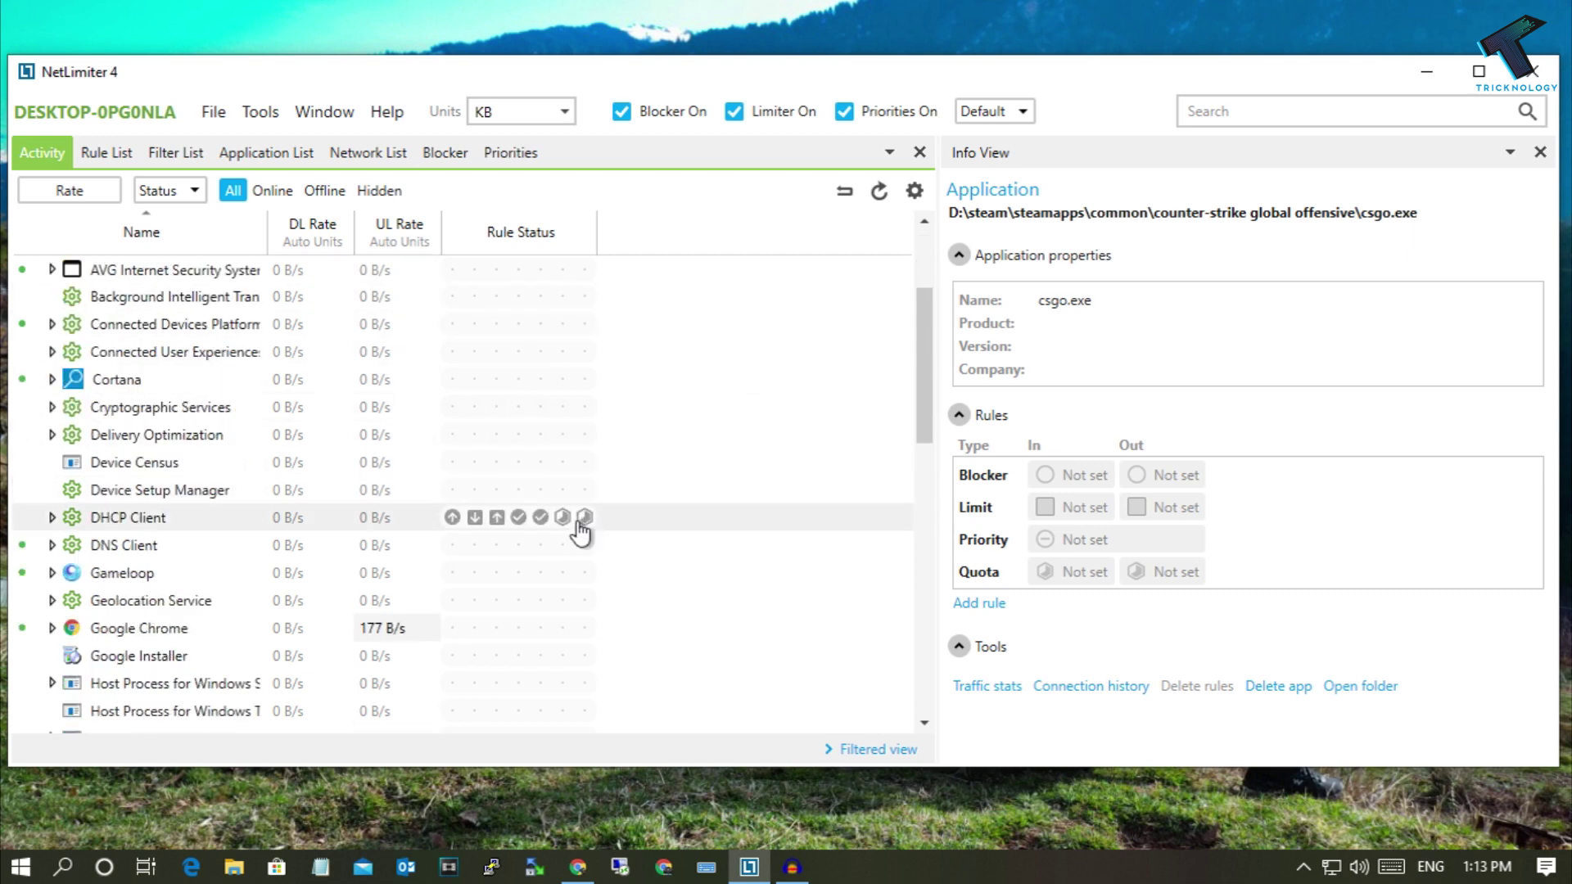
pyautogui.scroll(-1, 571, 535)
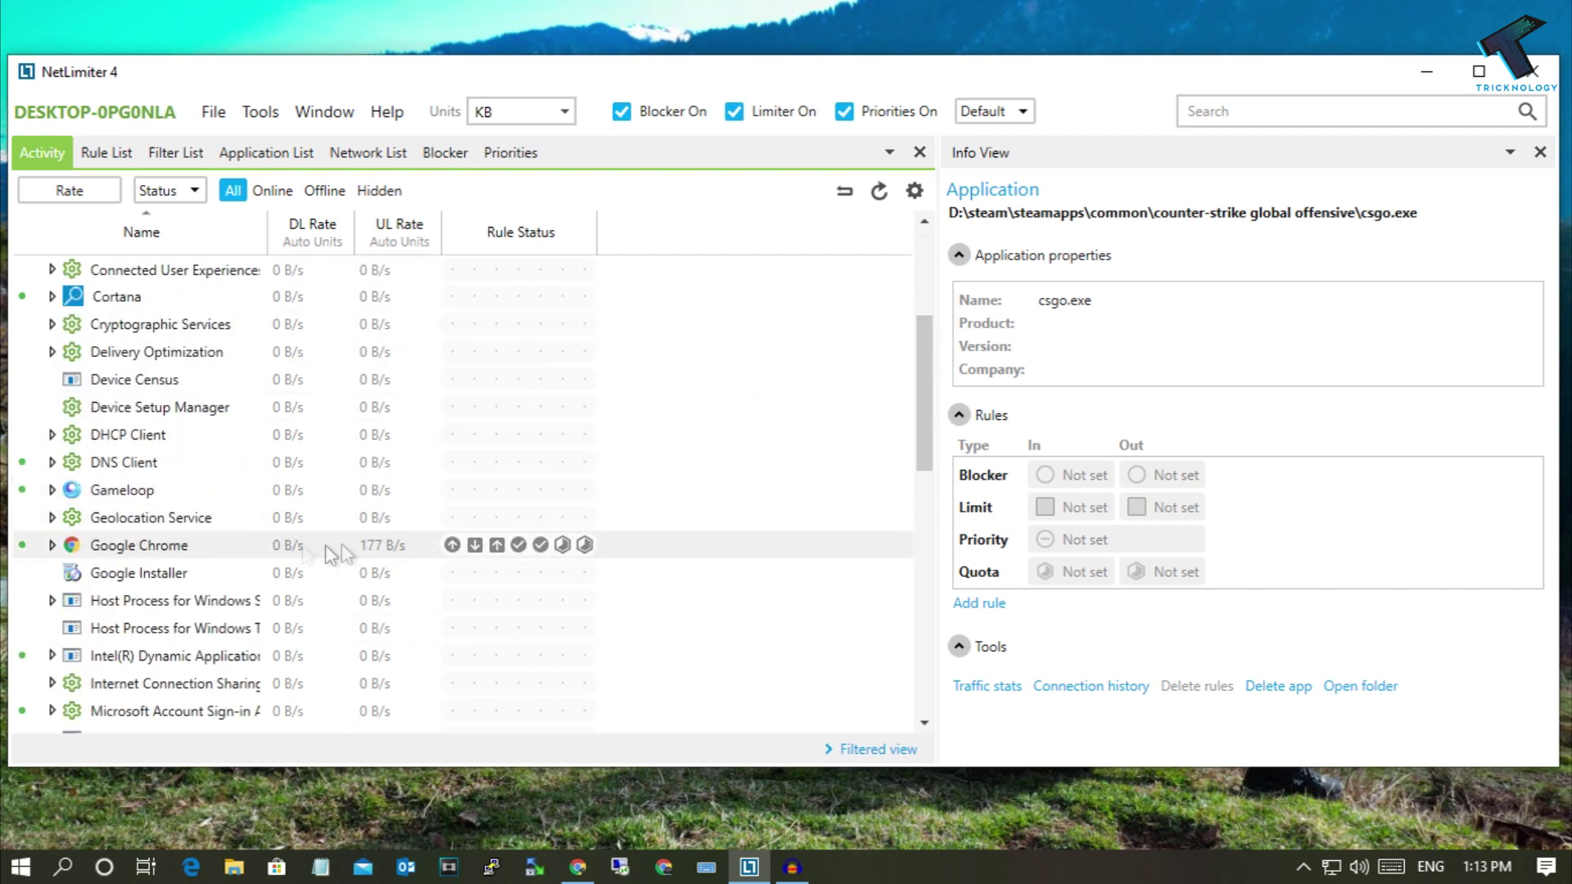
pyautogui.click(475, 548)
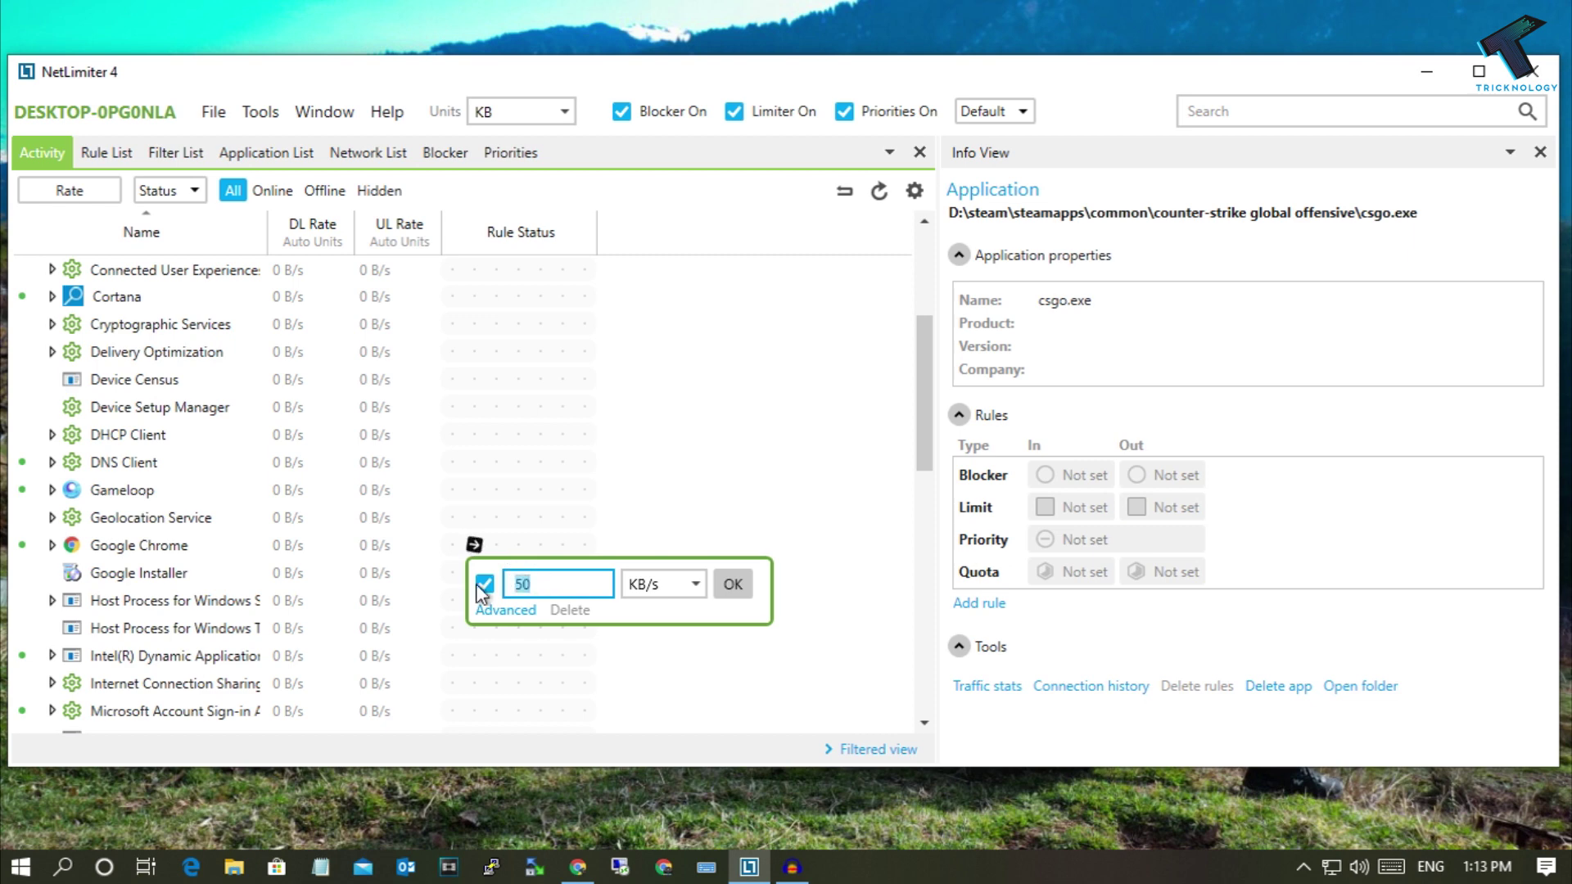
# Load google.com in Chrome beside NetLimiter and reload it so Chrome shows live traffic
pyautogui.click(577, 867)
pyautogui.write('google.com')
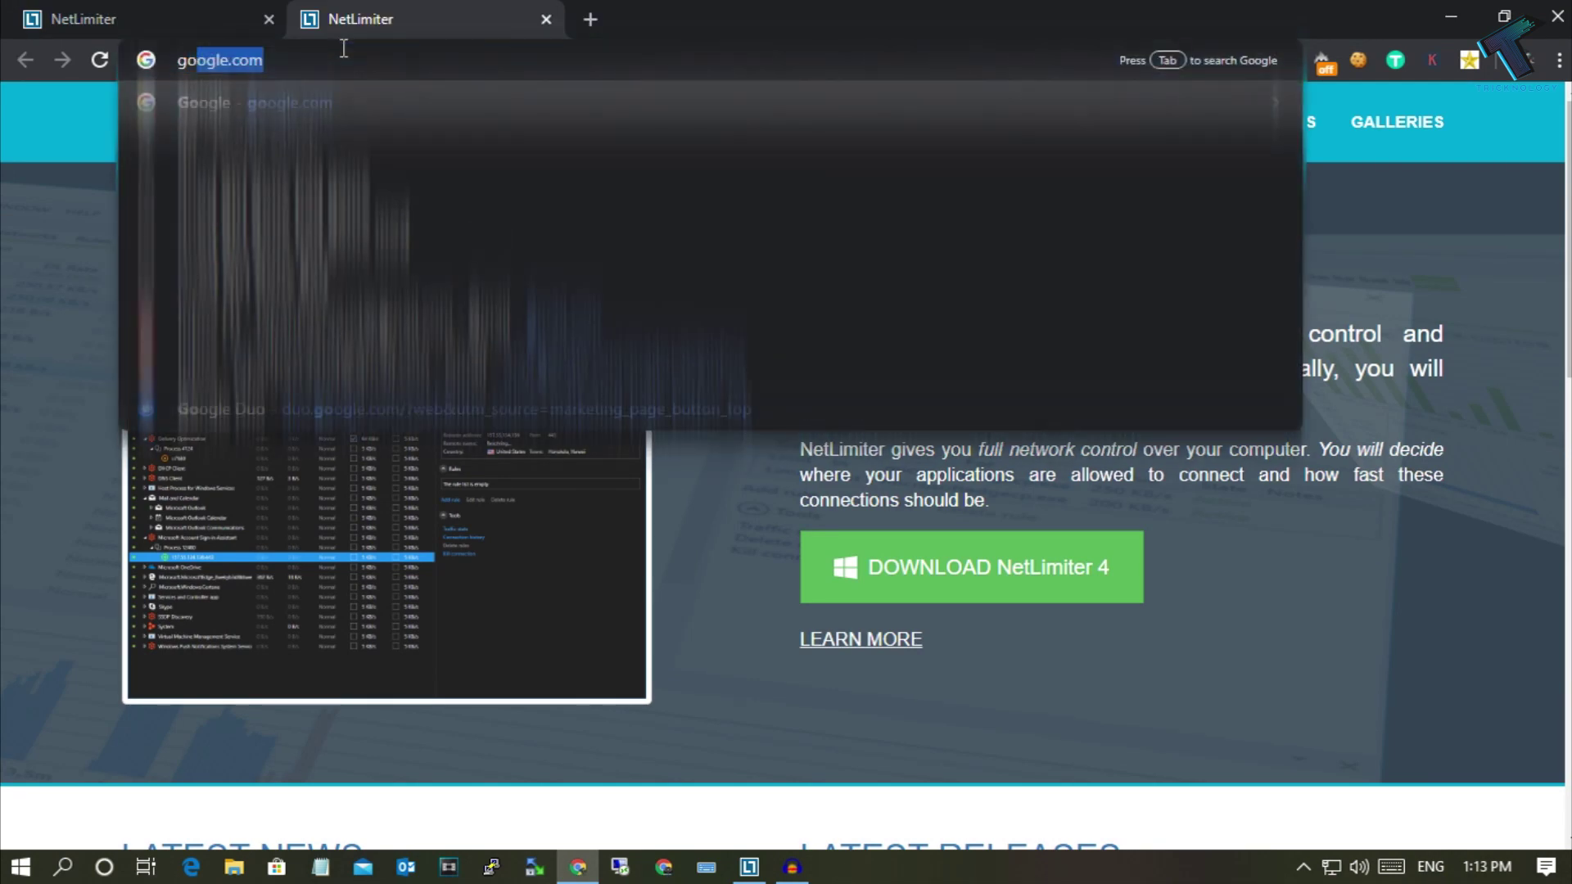
pyautogui.press('Return')
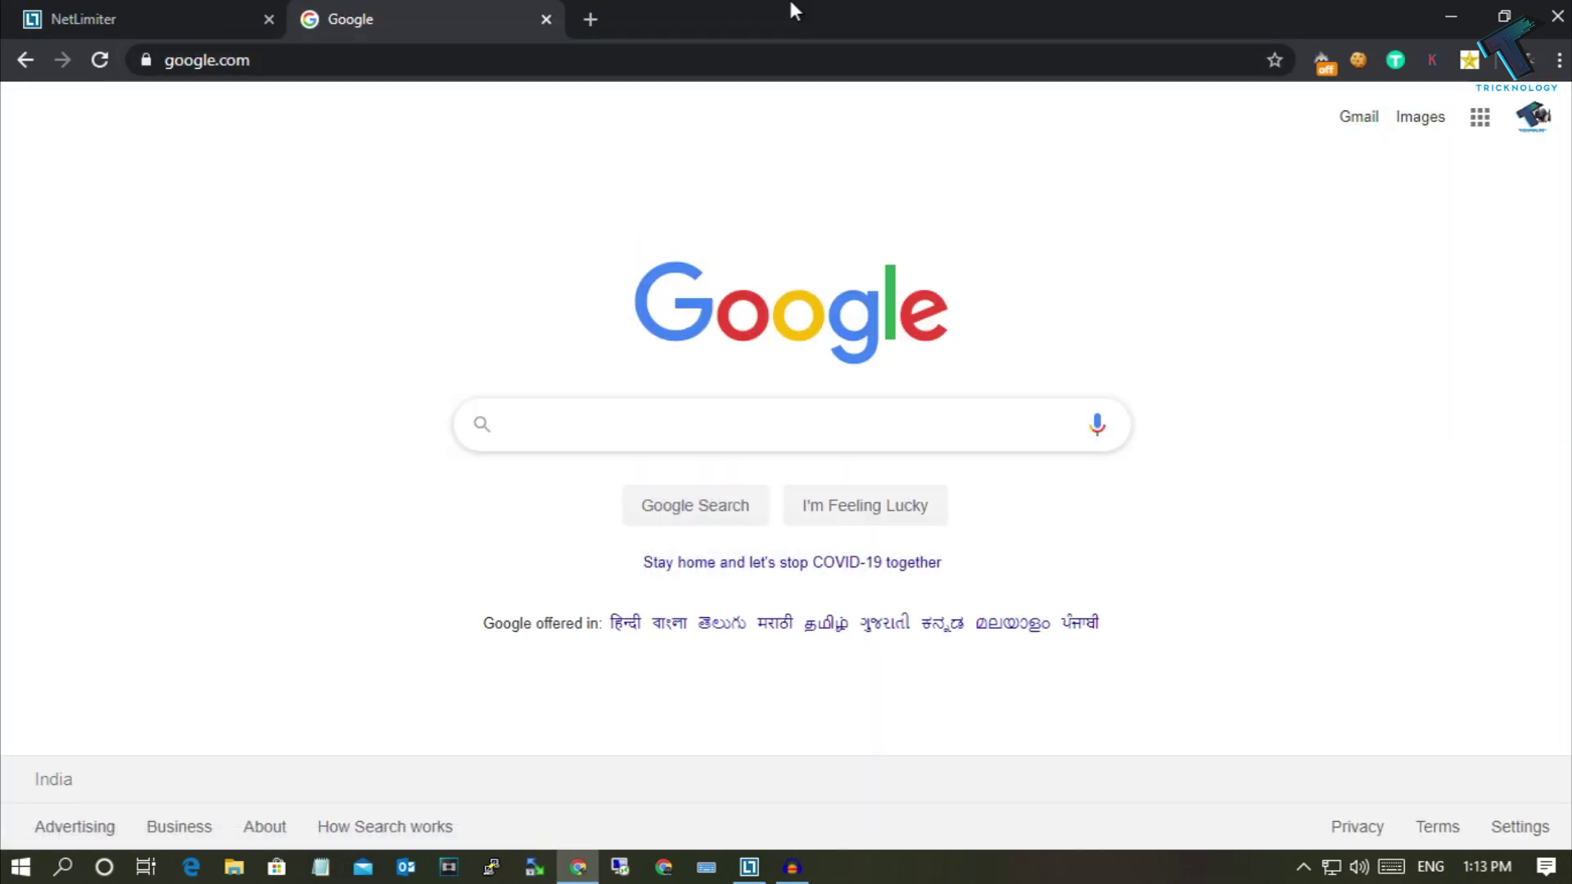
pyautogui.moveTo(789, 7)
pyautogui.mouseDown()
pyautogui.moveTo(879, 95)
pyautogui.moveTo(1067, 148)
pyautogui.mouseUp()
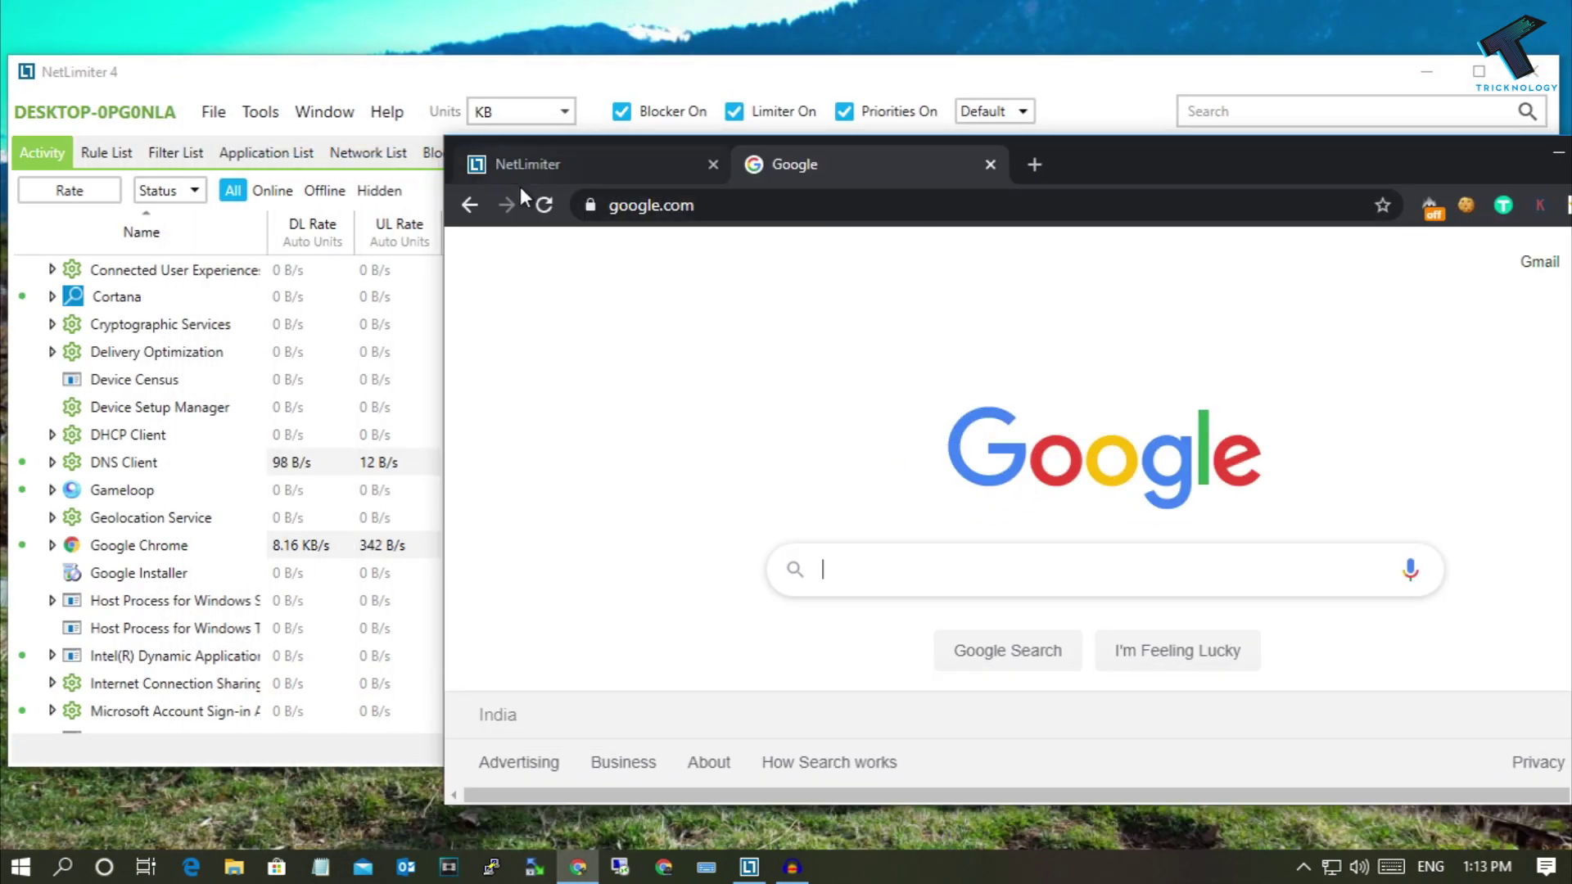
pyautogui.click(544, 205)
# Set Chrome's download and upload limits to 5 KB/s each, then start the How Search works page
pyautogui.click(166, 546)
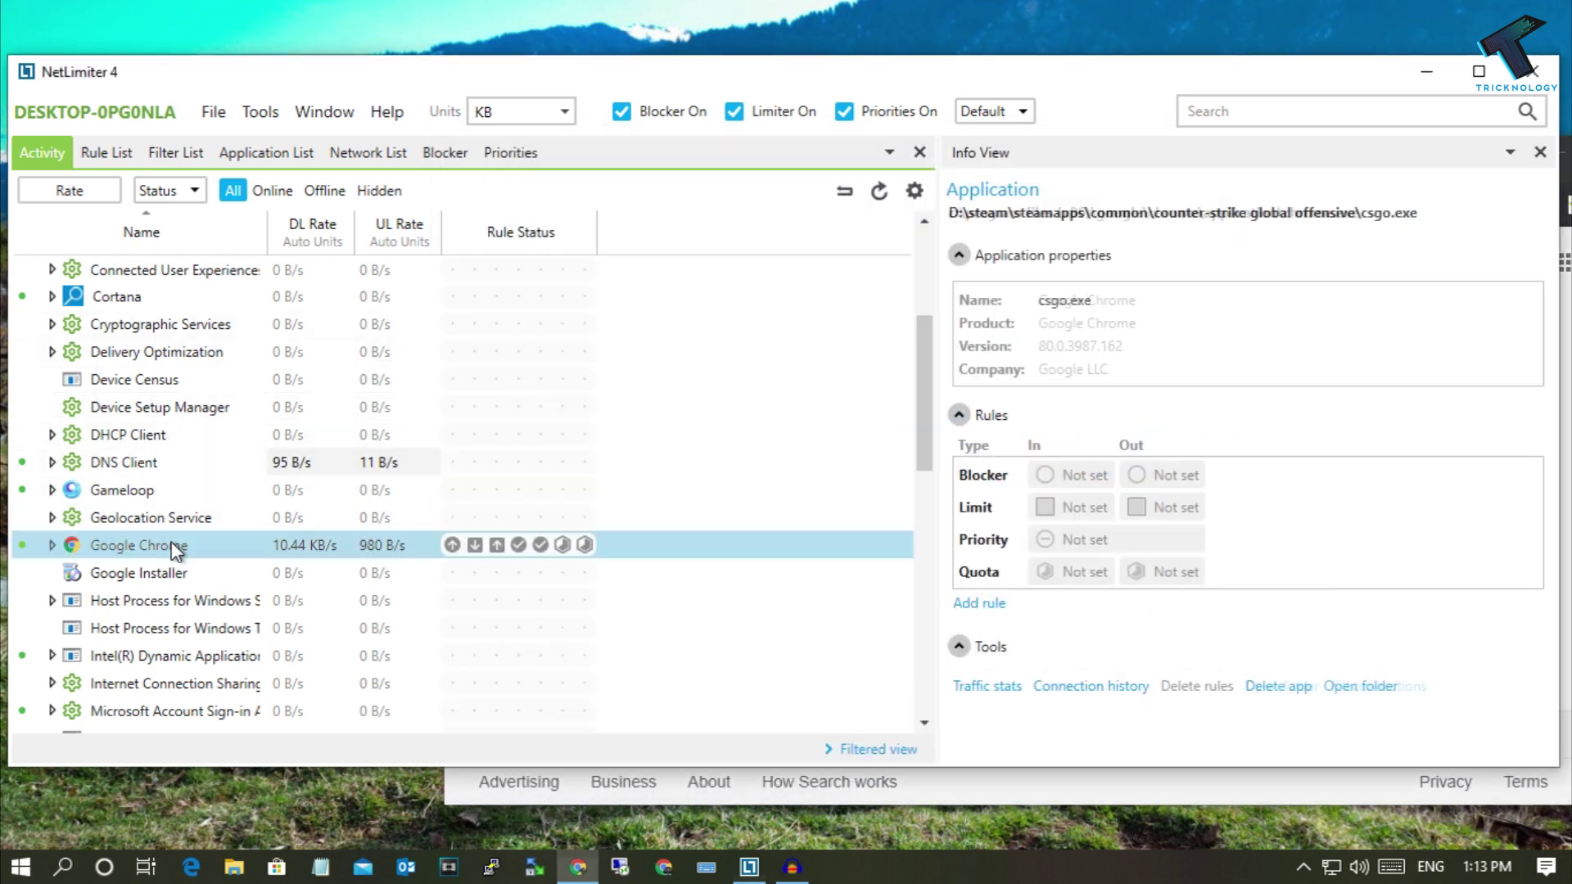
pyautogui.click(475, 545)
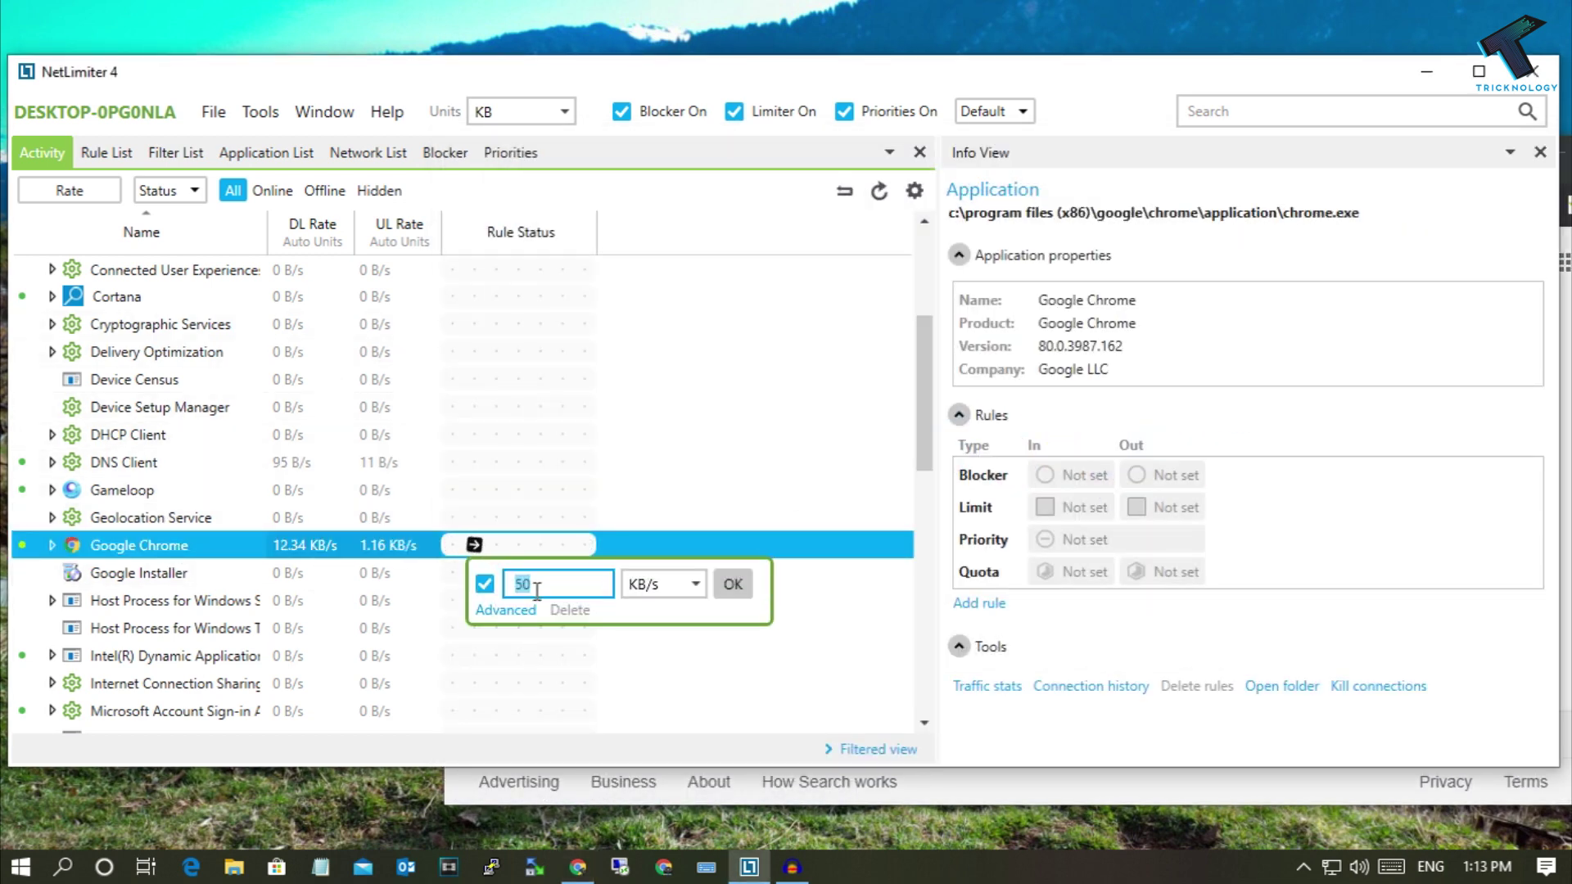
pyautogui.write('5')
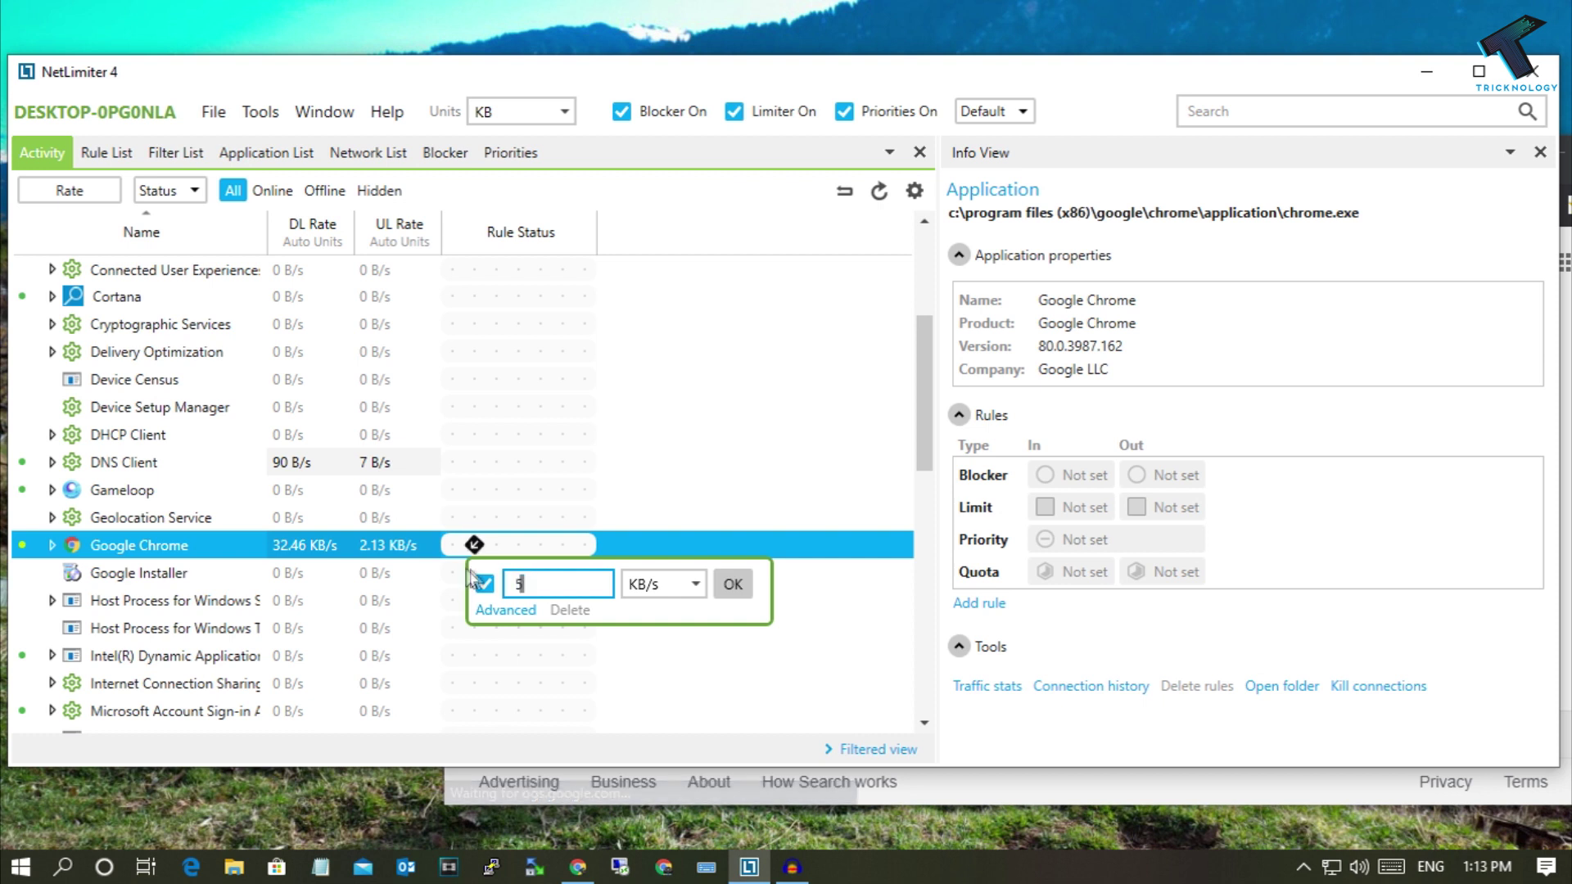
pyautogui.click(732, 583)
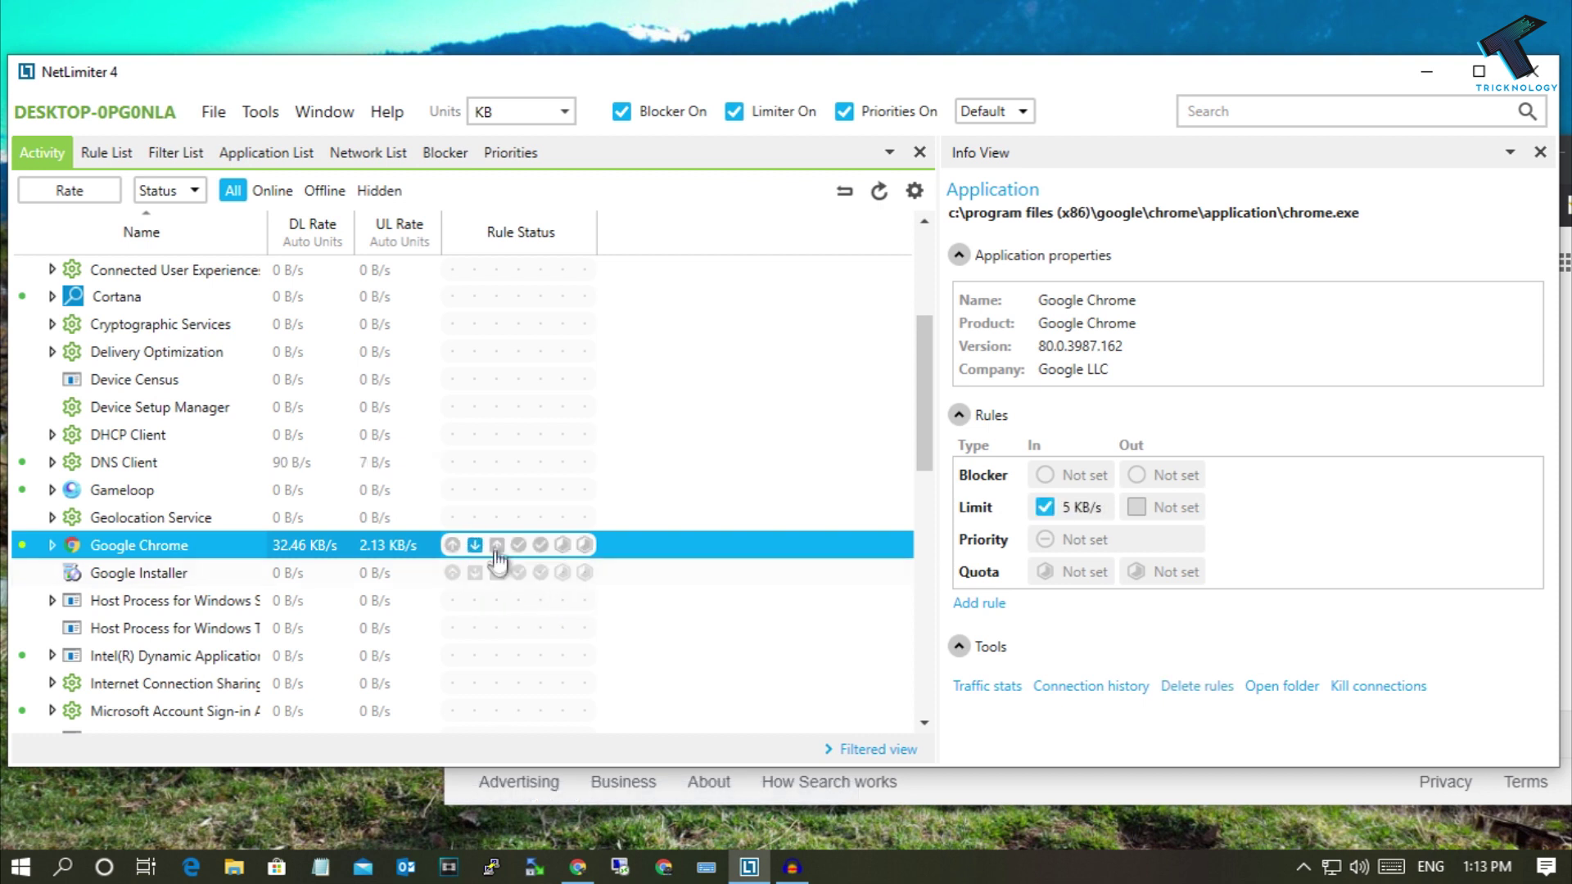
pyautogui.click(497, 543)
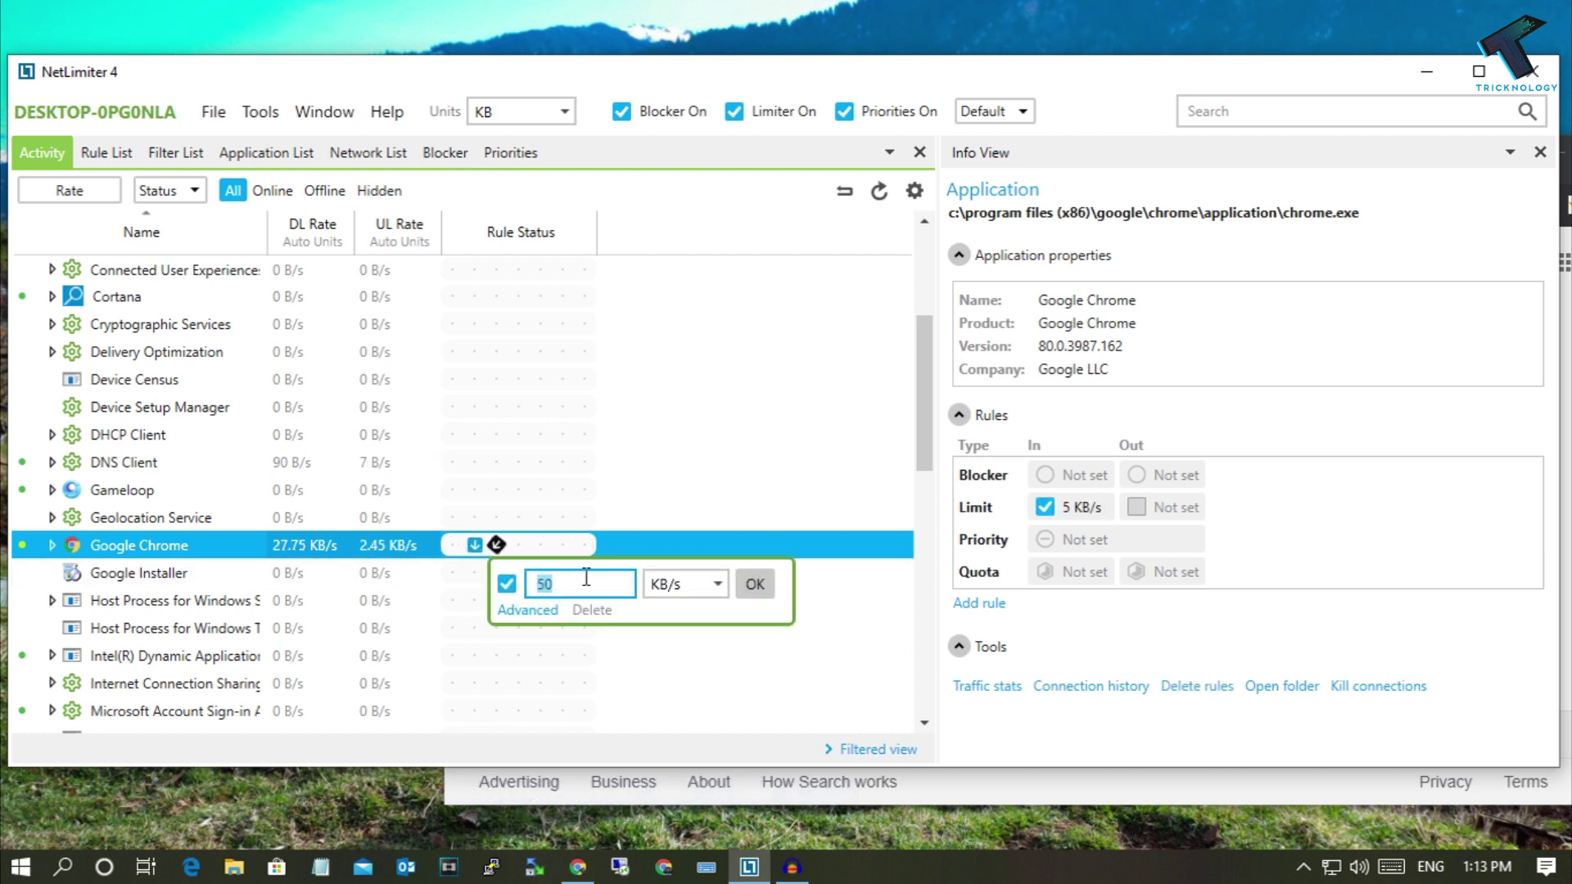
pyautogui.write('5')
pyautogui.click(752, 584)
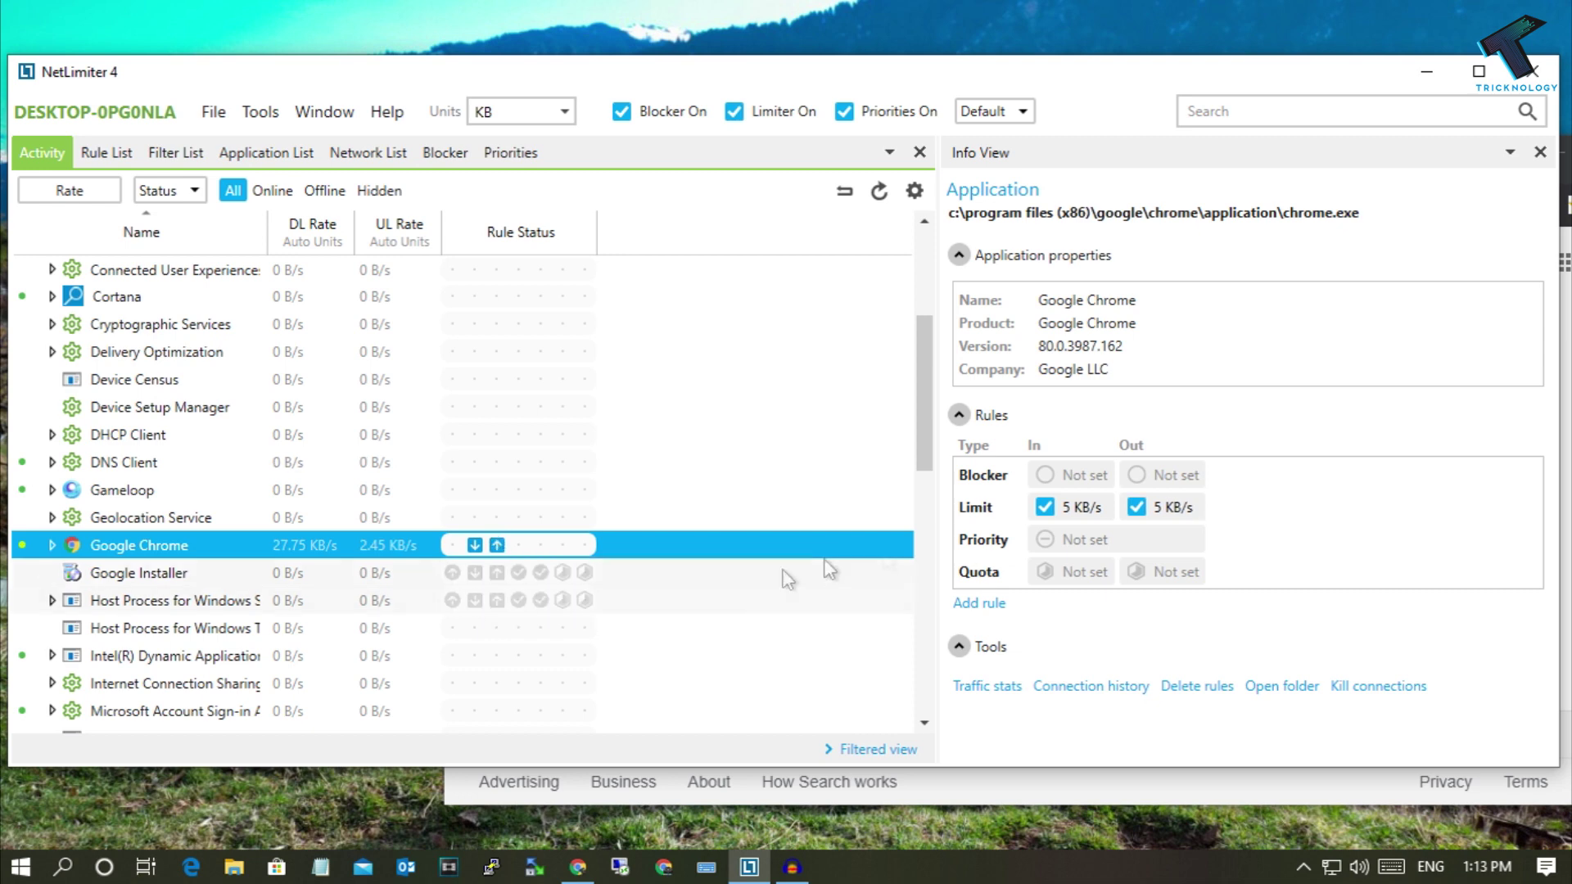
pyautogui.click(738, 811)
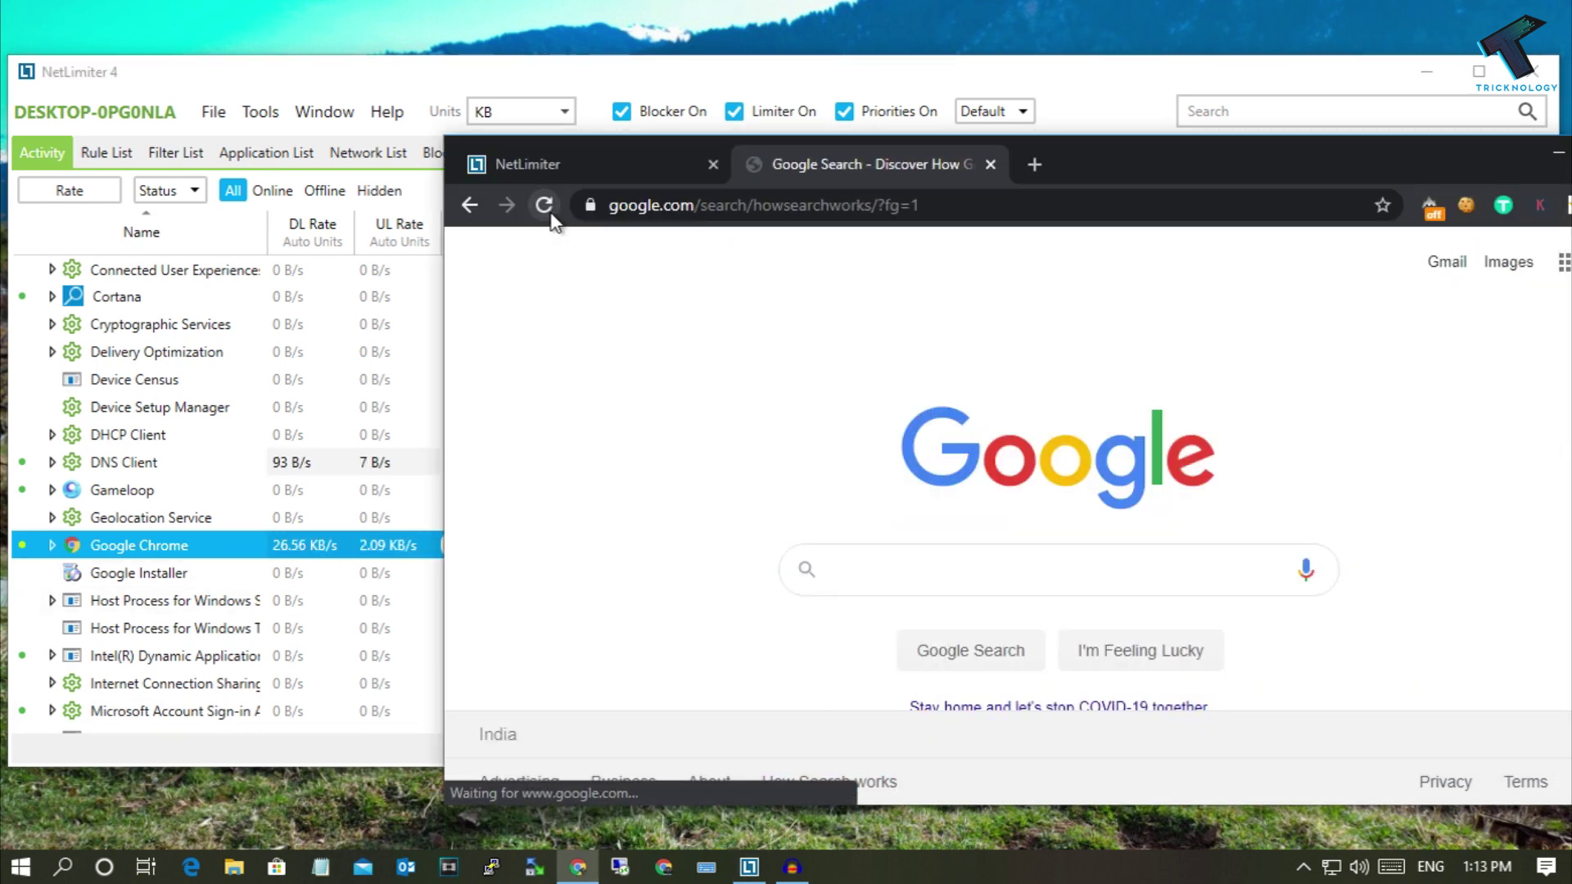
# Reload the How Search works page under the 5 KB/s limits and return to NetLimiter
pyautogui.click(543, 205)
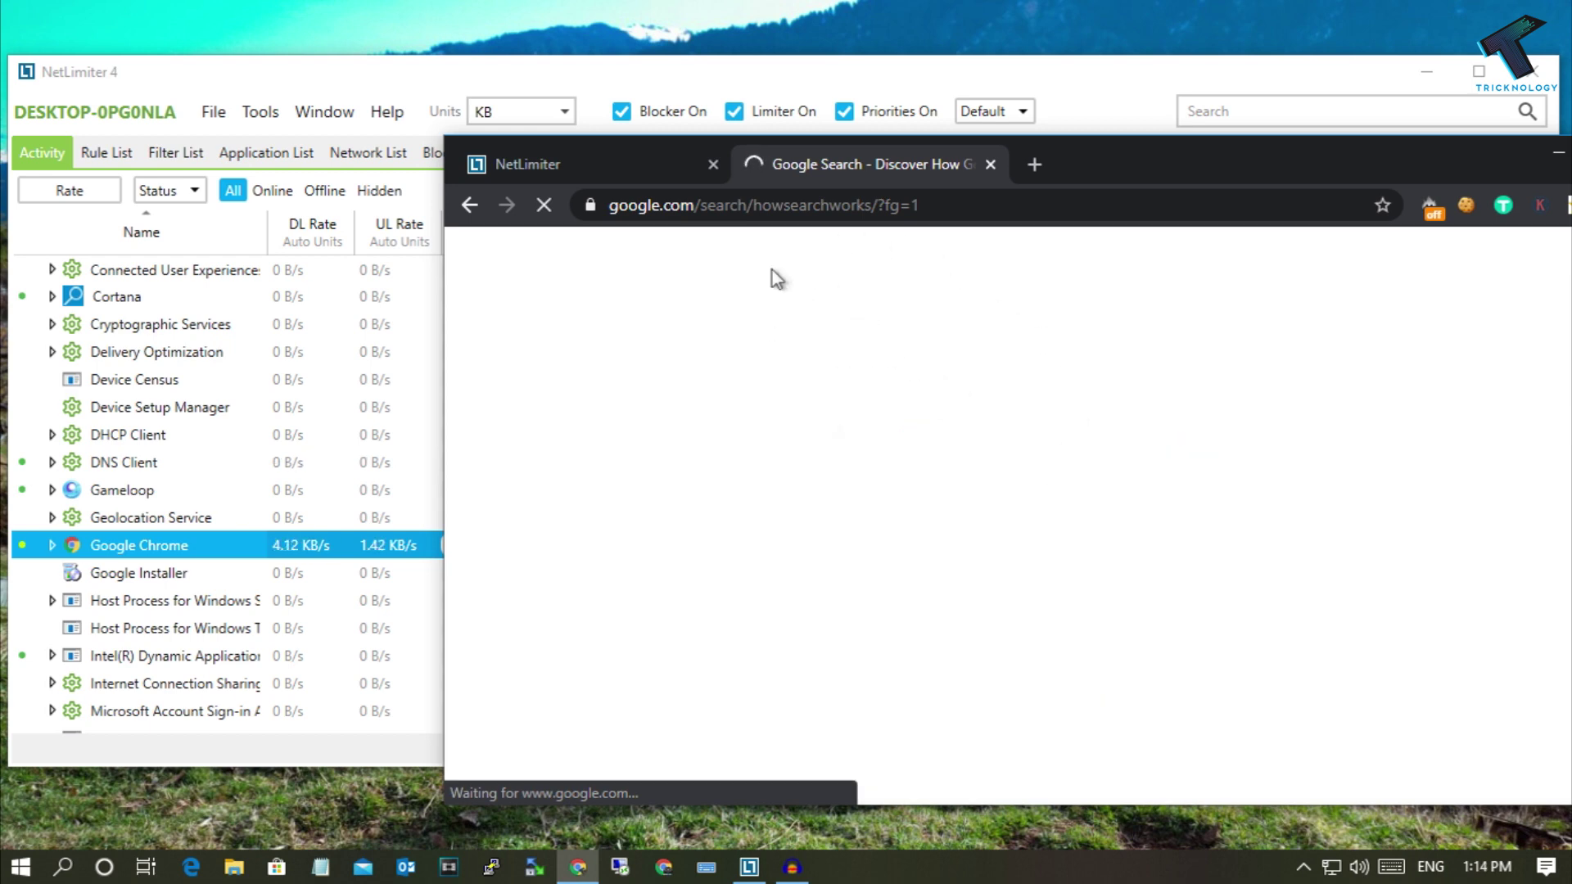
pyautogui.click(415, 552)
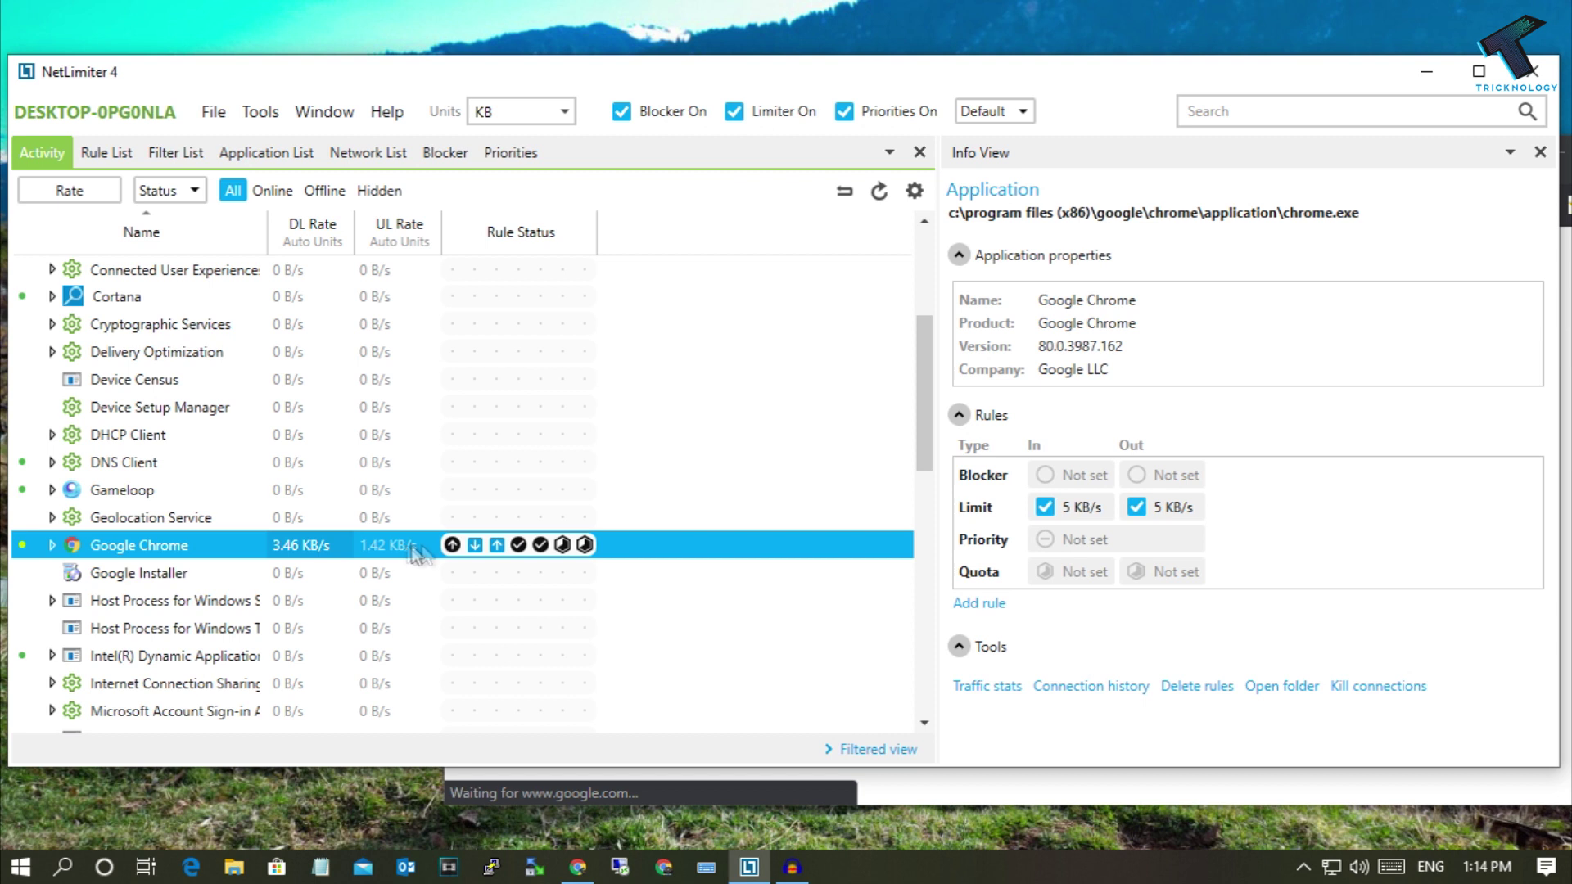
# Delete both of Google Chrome's 5 KB/s upload and download limits
pyautogui.click(475, 546)
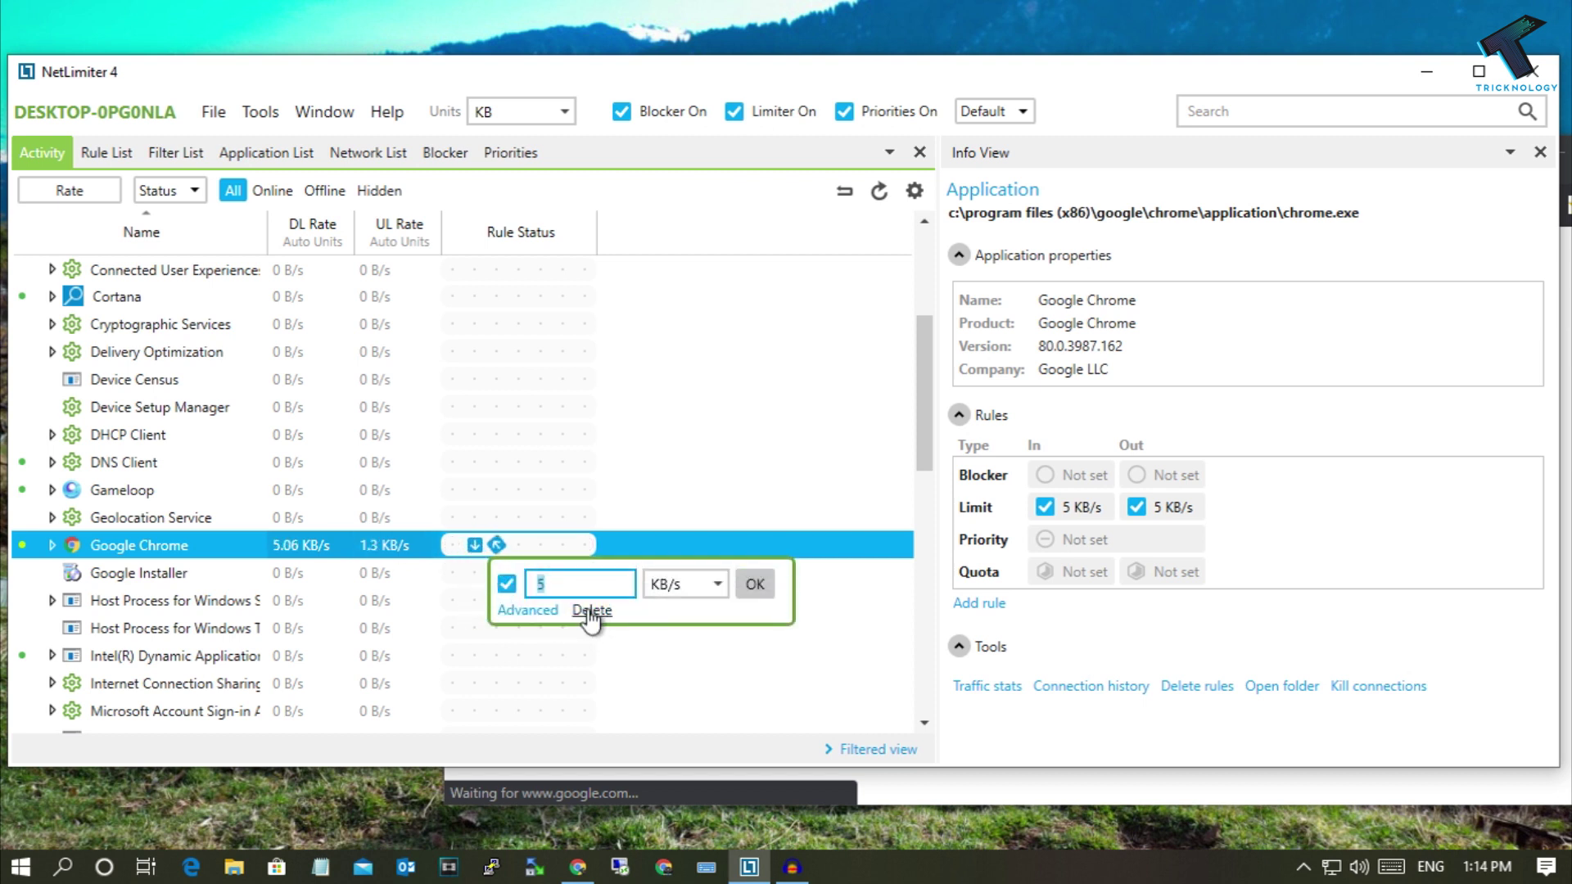
pyautogui.click(576, 611)
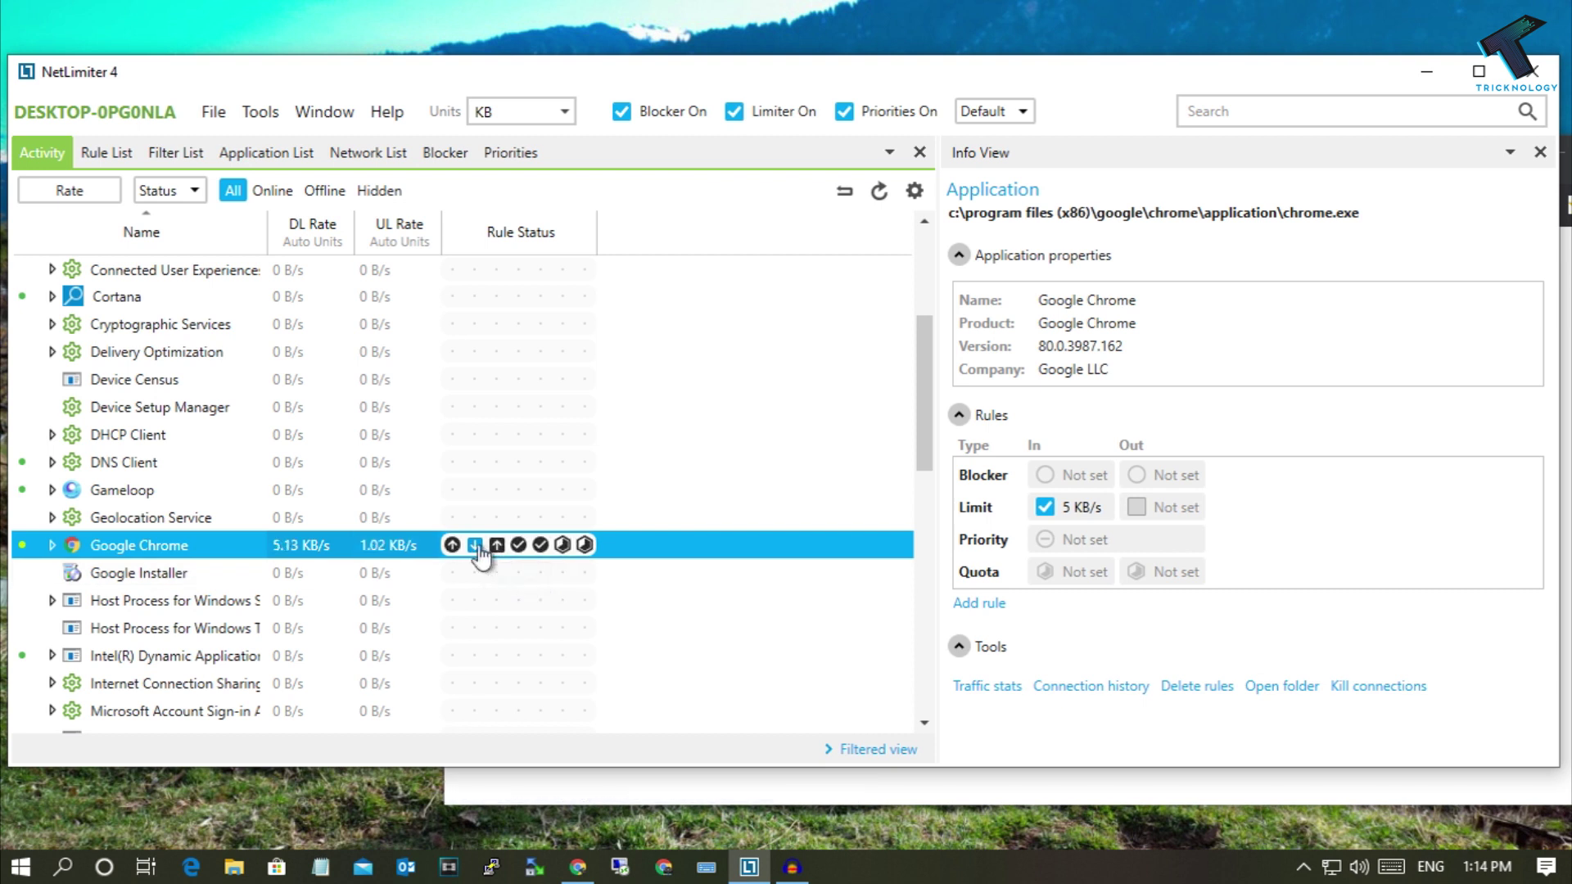
pyautogui.click(476, 547)
pyautogui.click(568, 611)
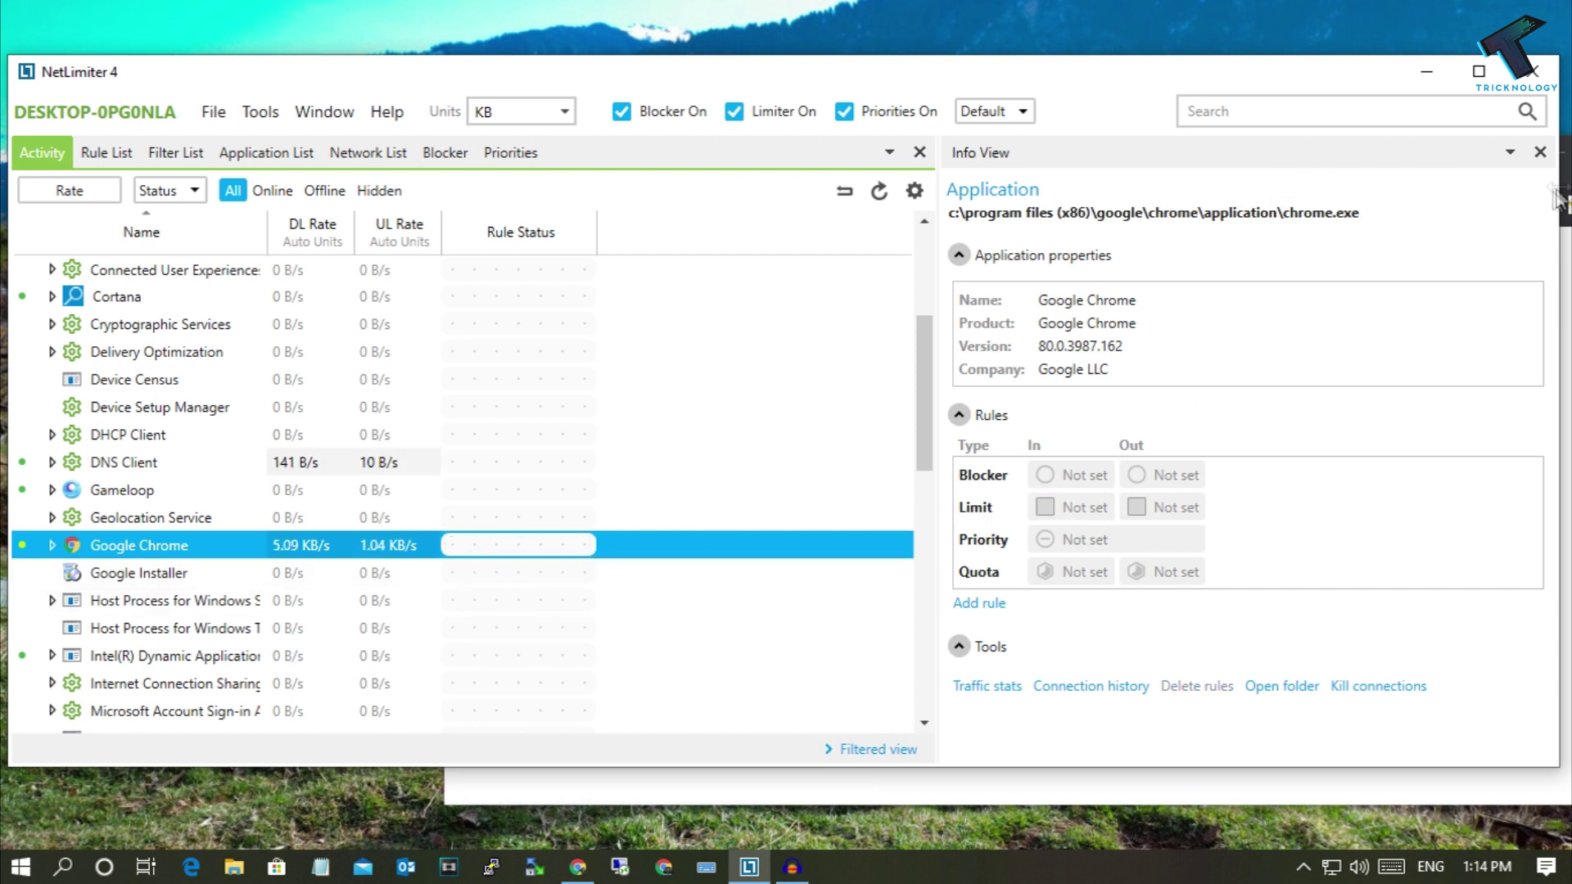
# Check Chrome loads the Google page at full speed again, then show the empty Rule List
pyautogui.hotkey('alt', 'Tab')
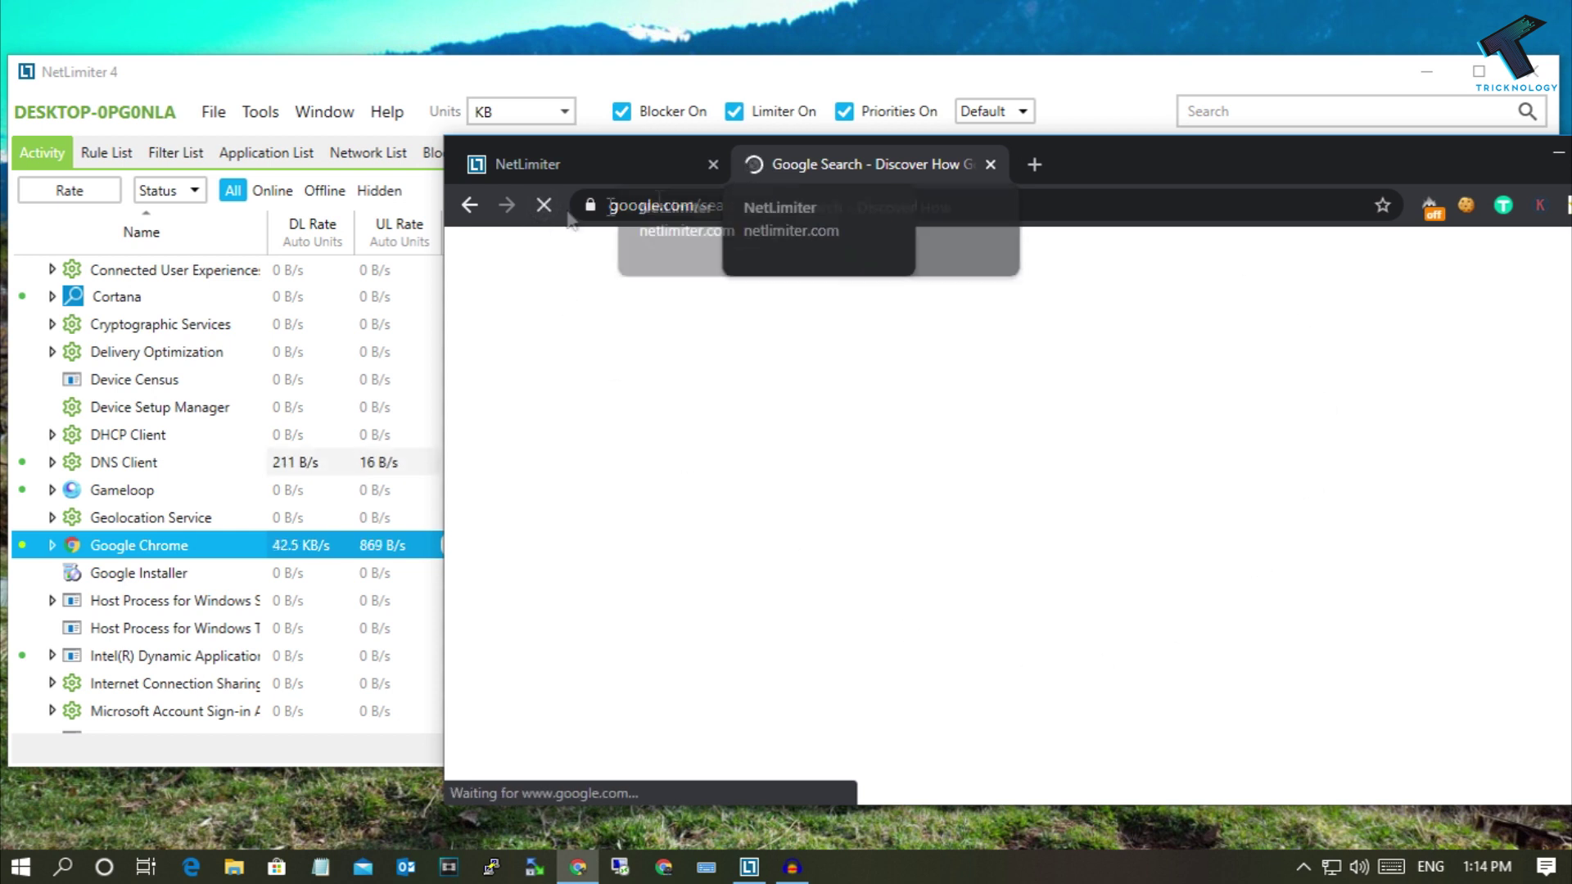
pyautogui.click(469, 206)
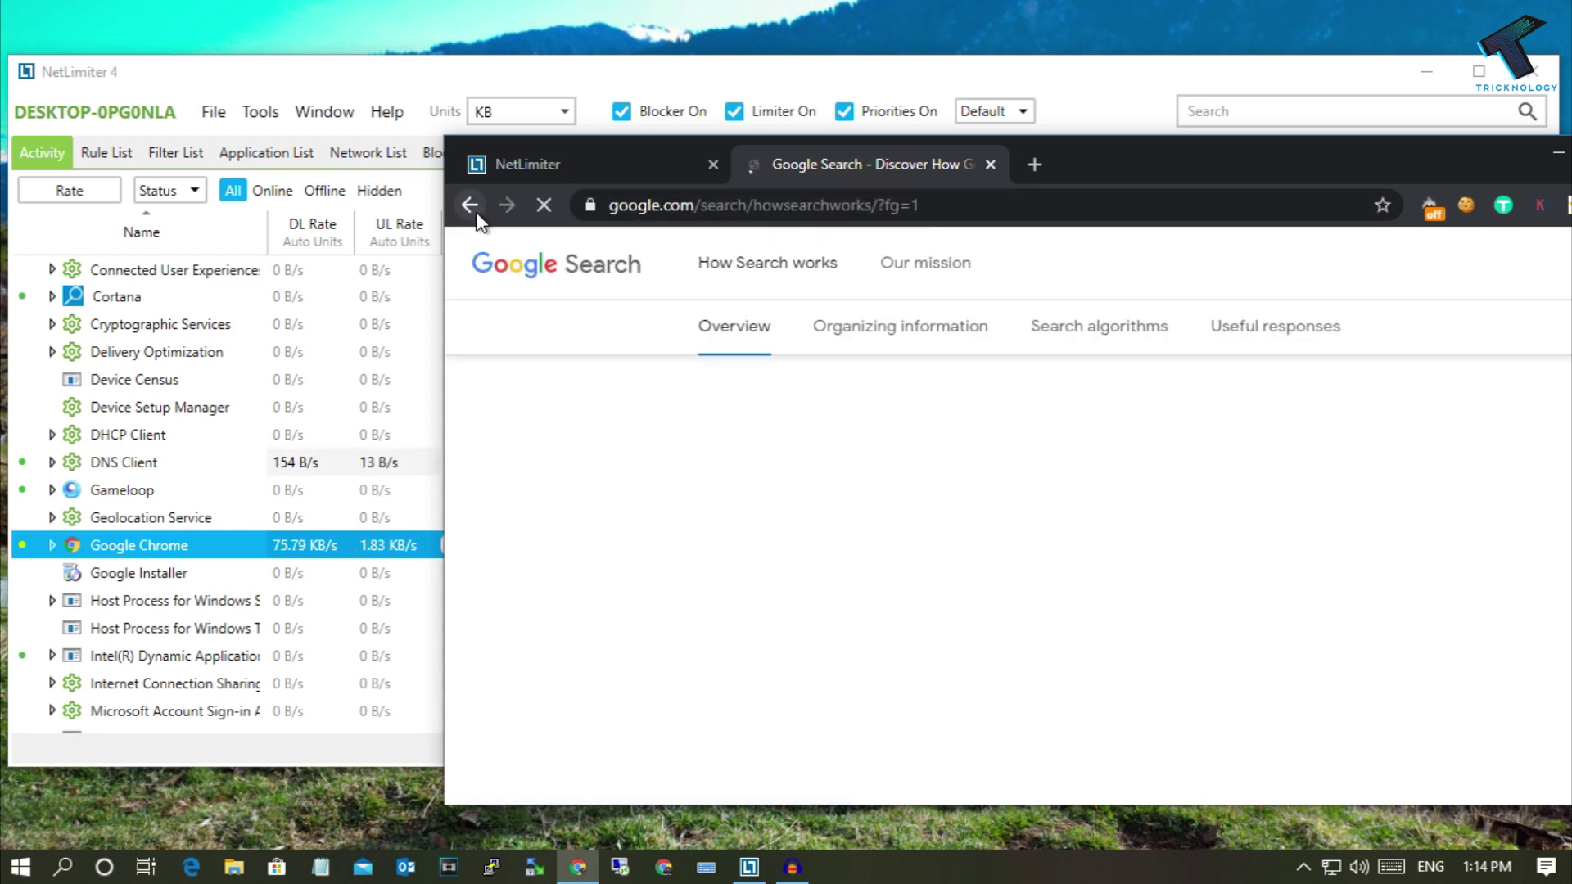
pyautogui.click(106, 153)
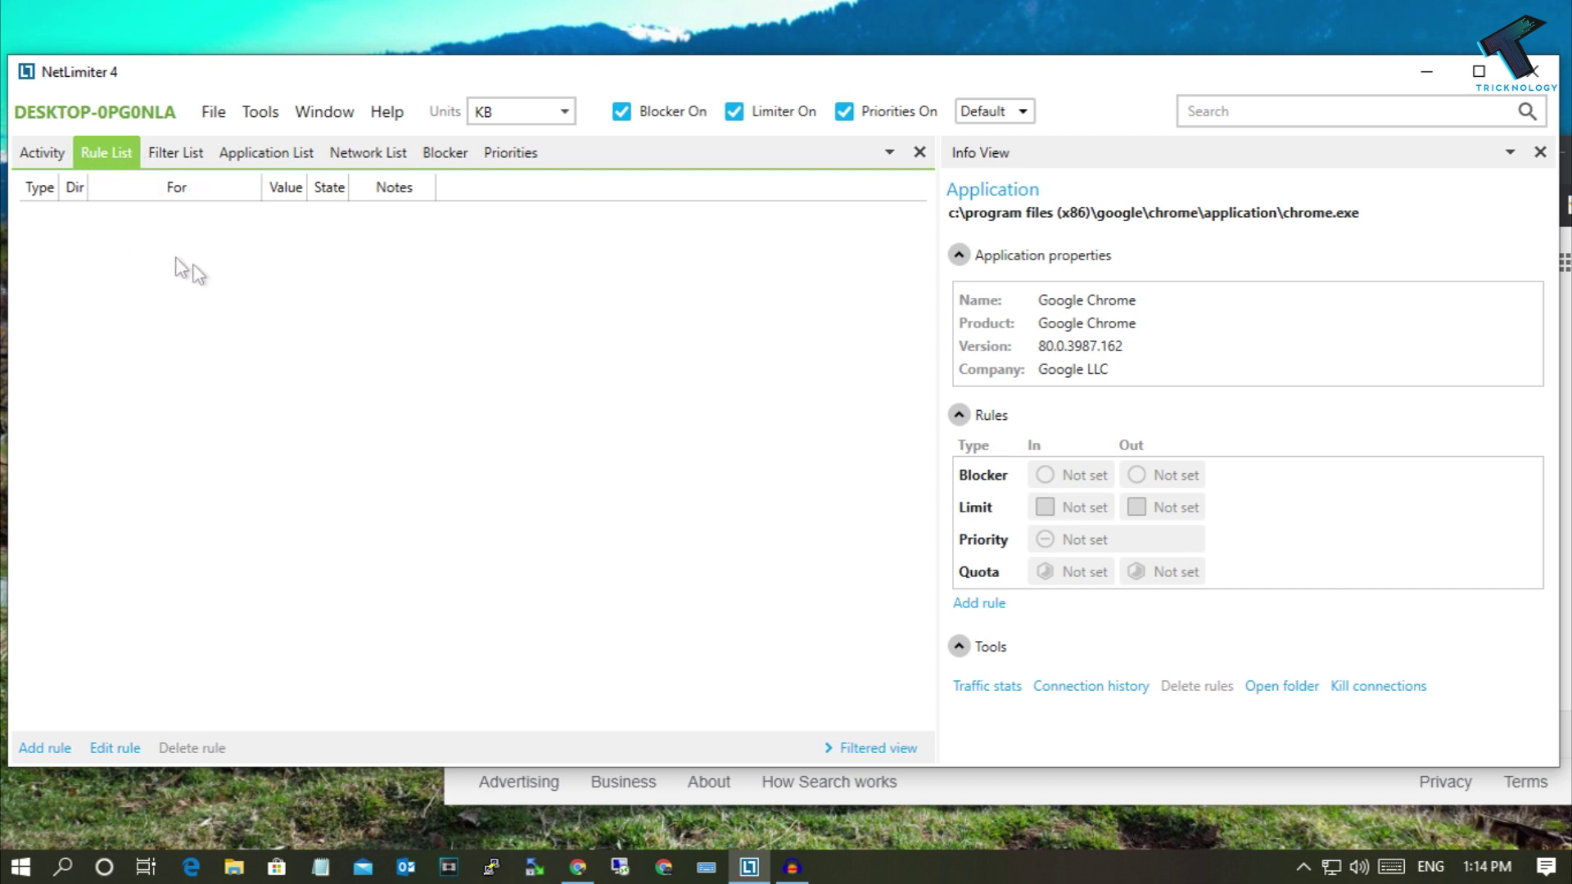
# Review the Filter List and Application List, inspecting Background Task Host and csgo.exe statistics
pyautogui.click(159, 159)
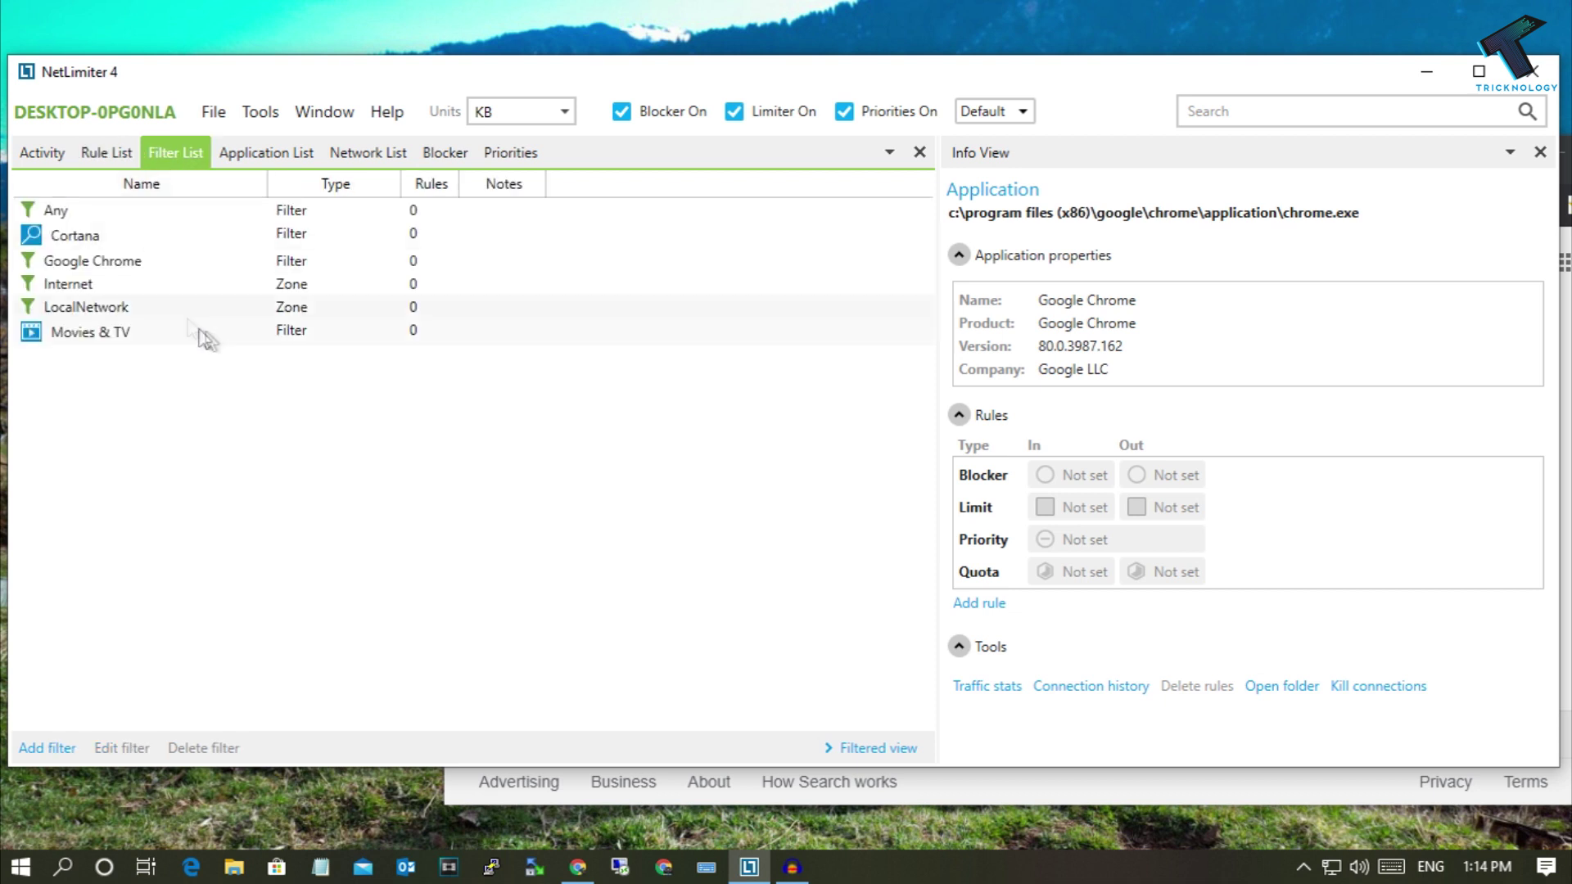
pyautogui.click(242, 158)
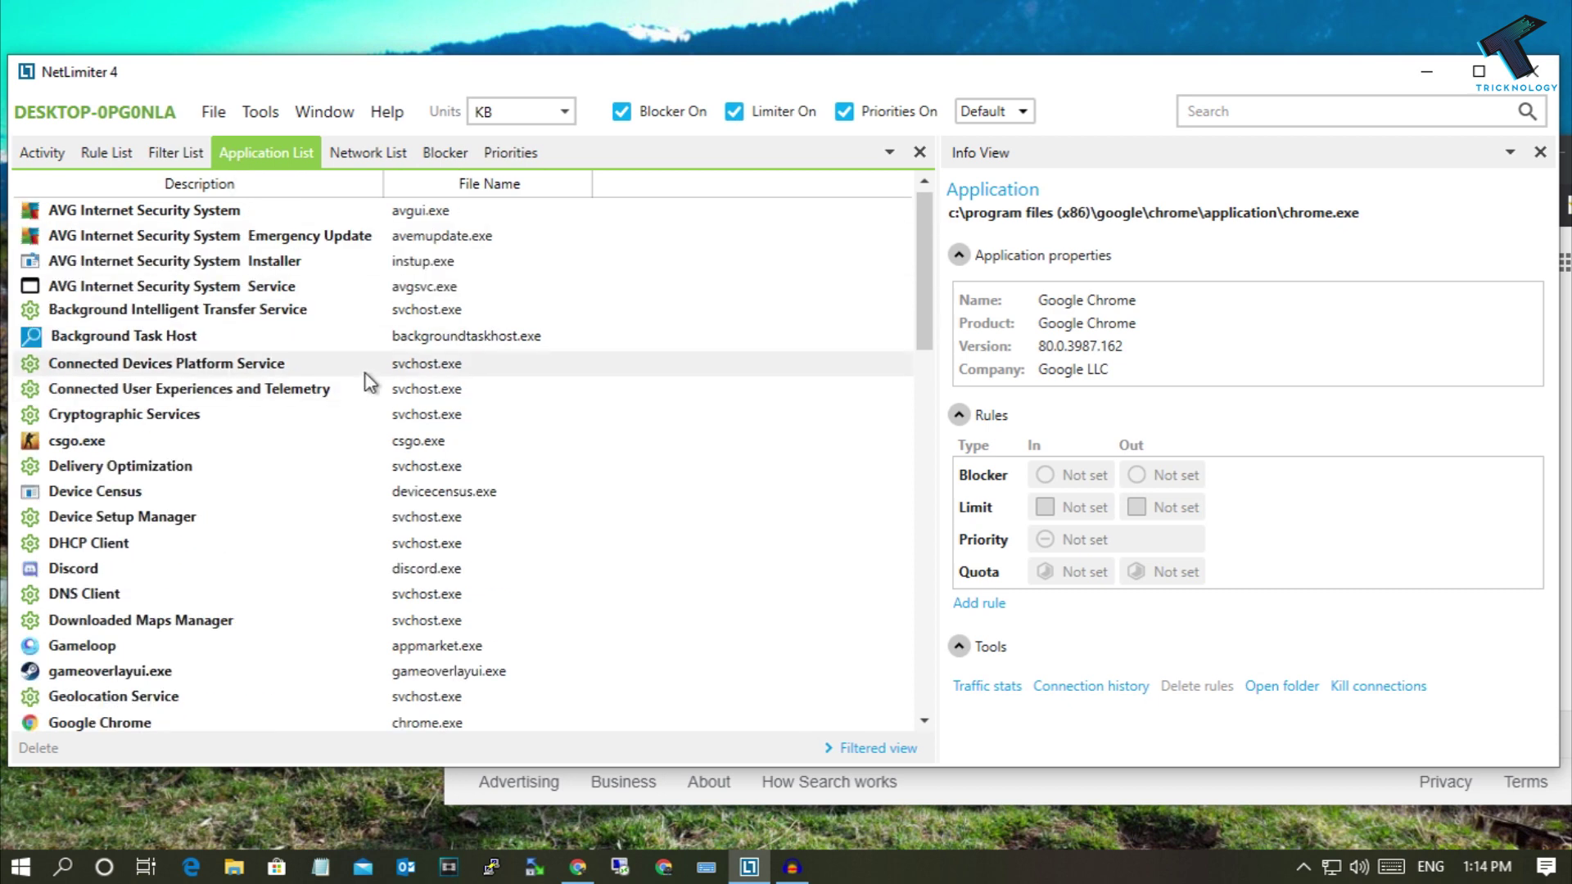
pyautogui.click(241, 343)
pyautogui.scroll(-2, 567, 448)
pyautogui.scroll(2, 263, 361)
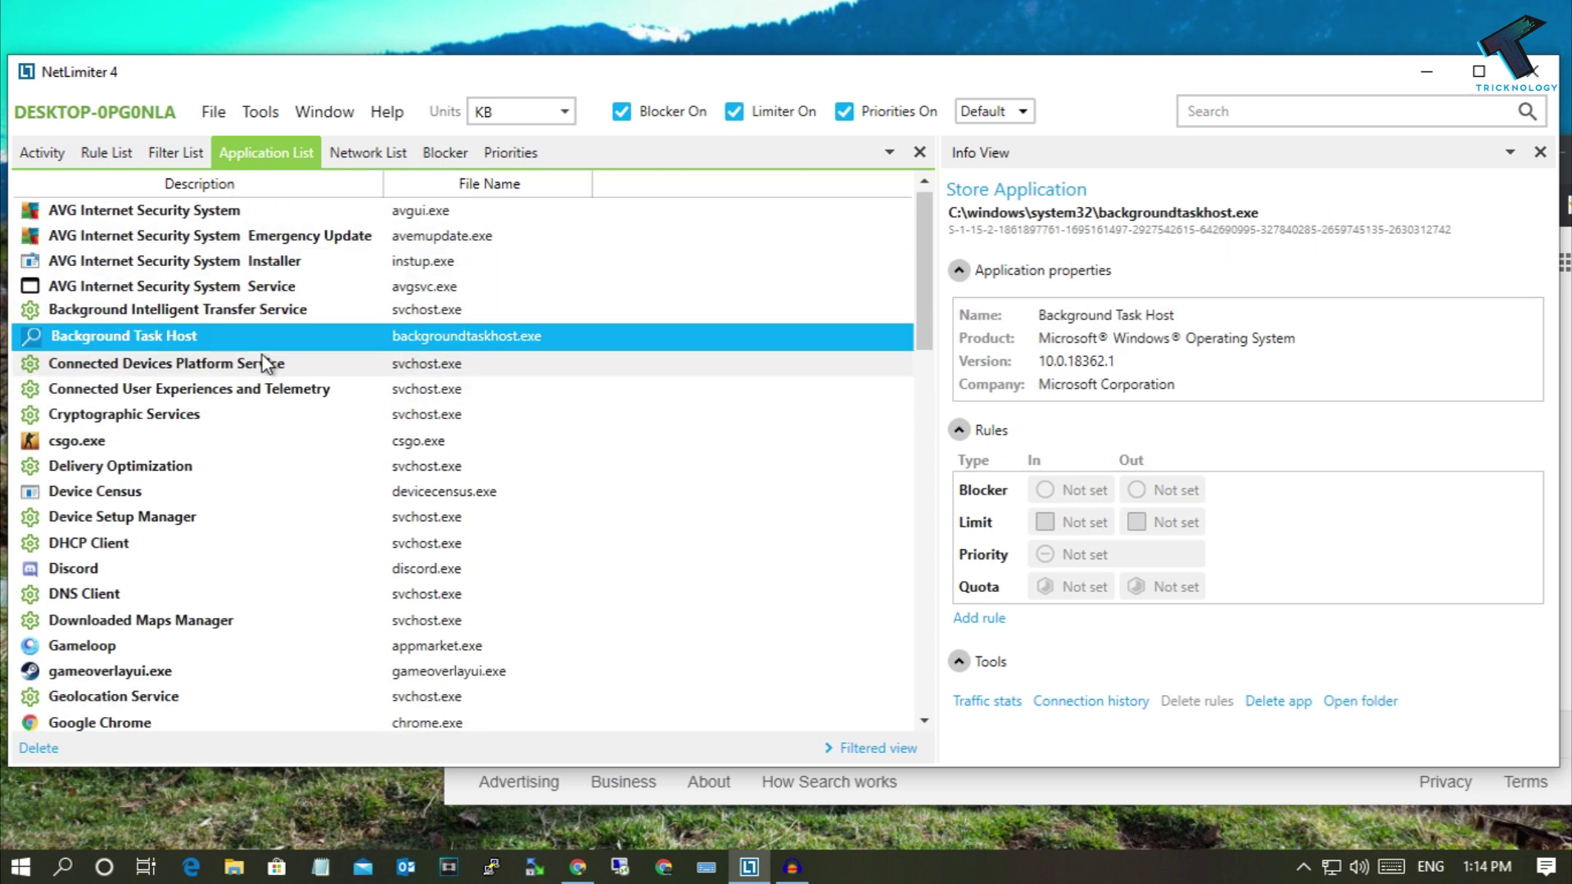
pyautogui.click(95, 447)
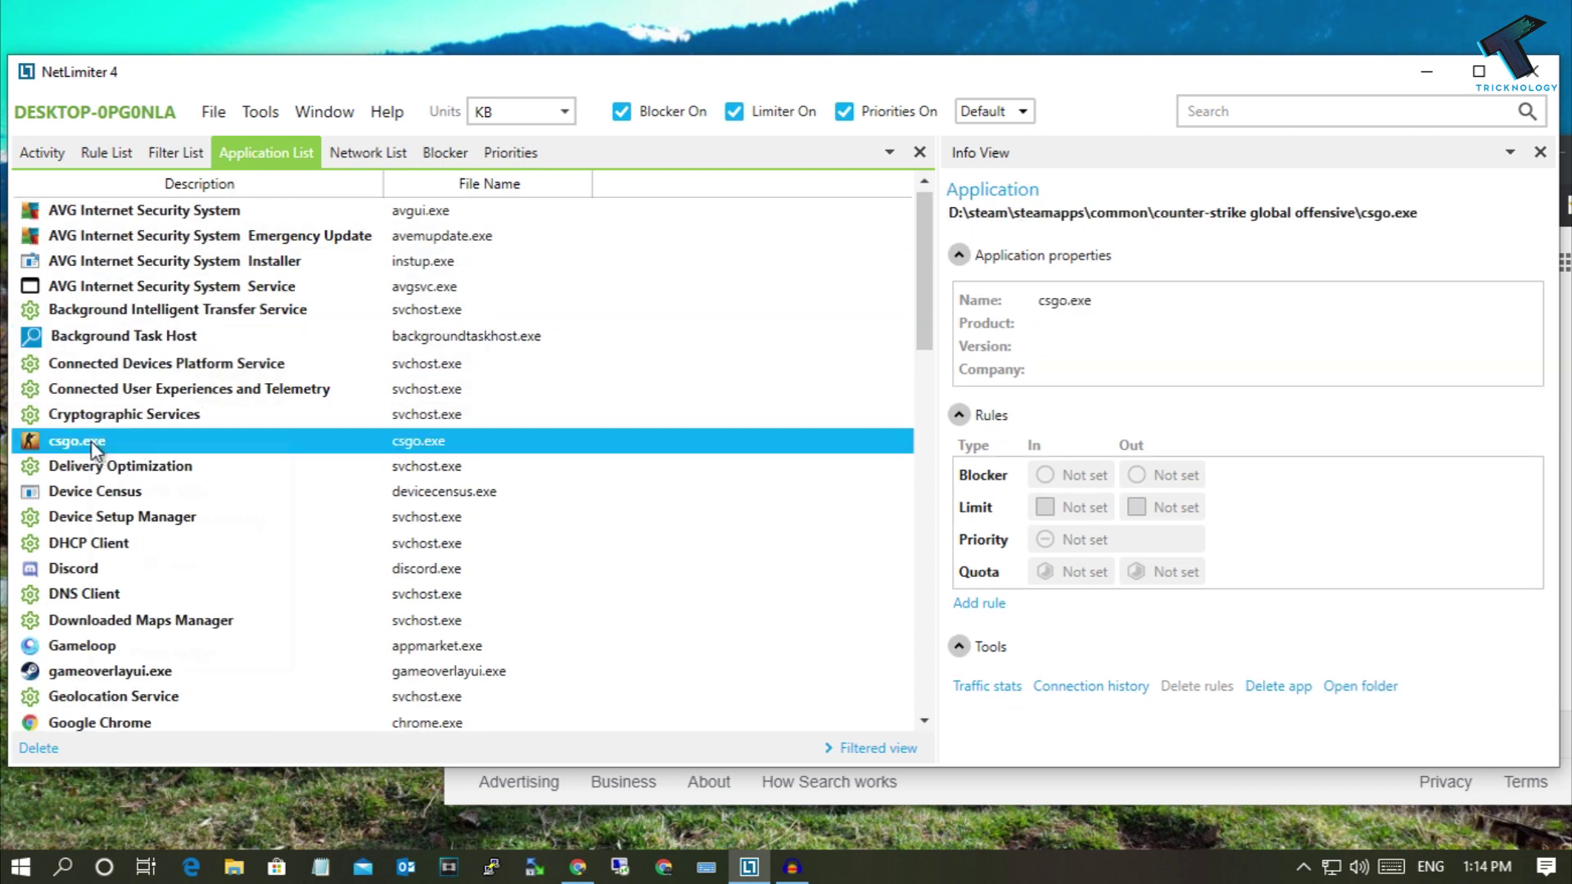
pyautogui.rightClick(93, 442)
pyautogui.click(193, 497)
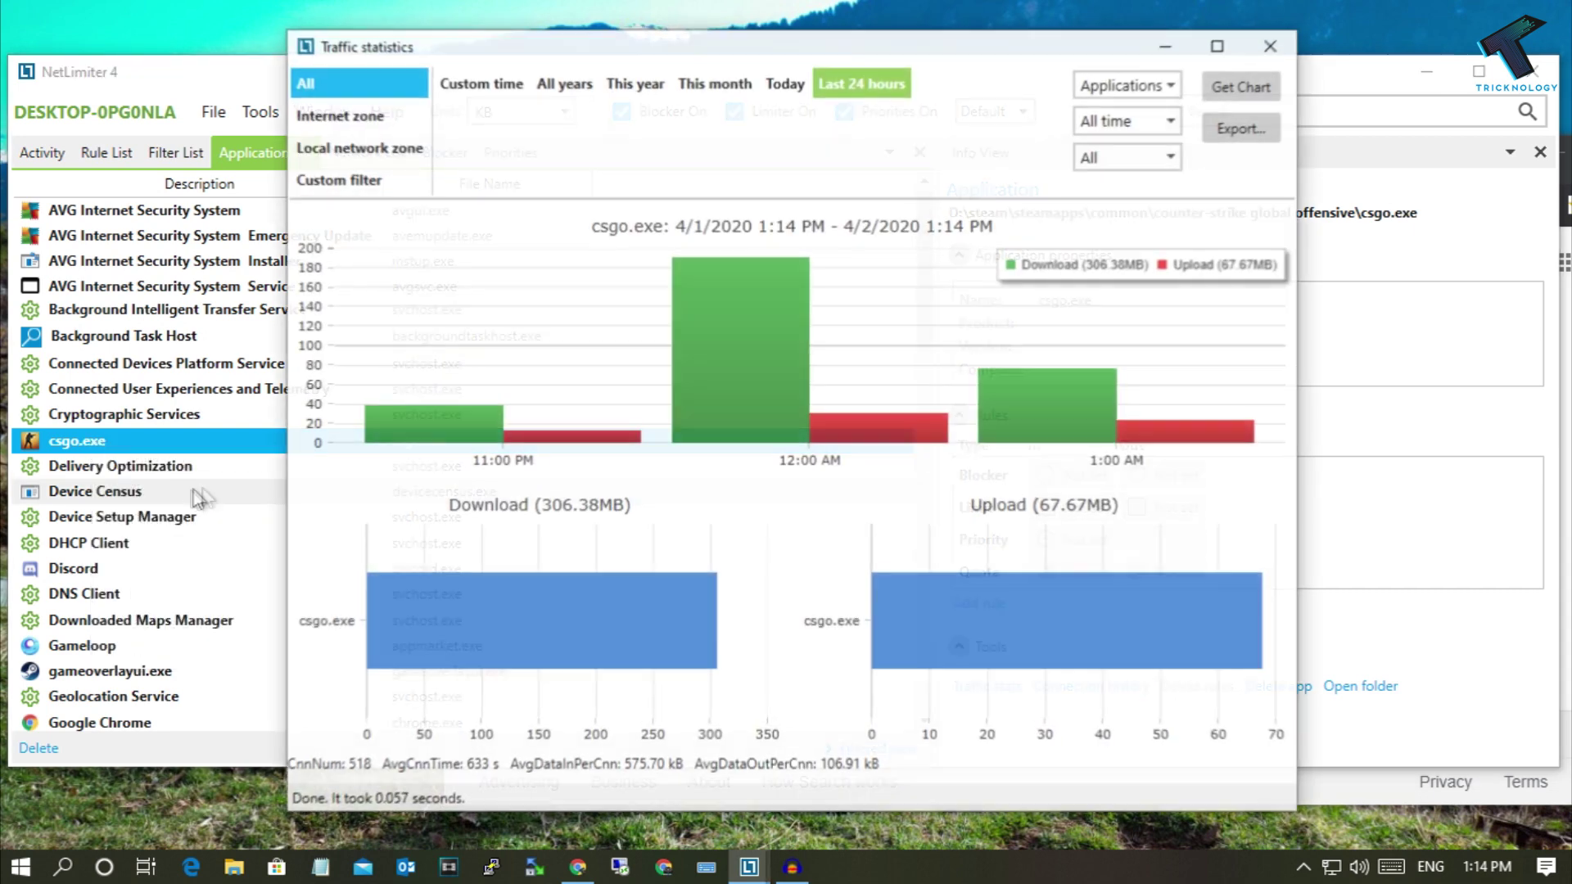
pyautogui.moveTo(786, 32); pyautogui.dragTo(873, 58)
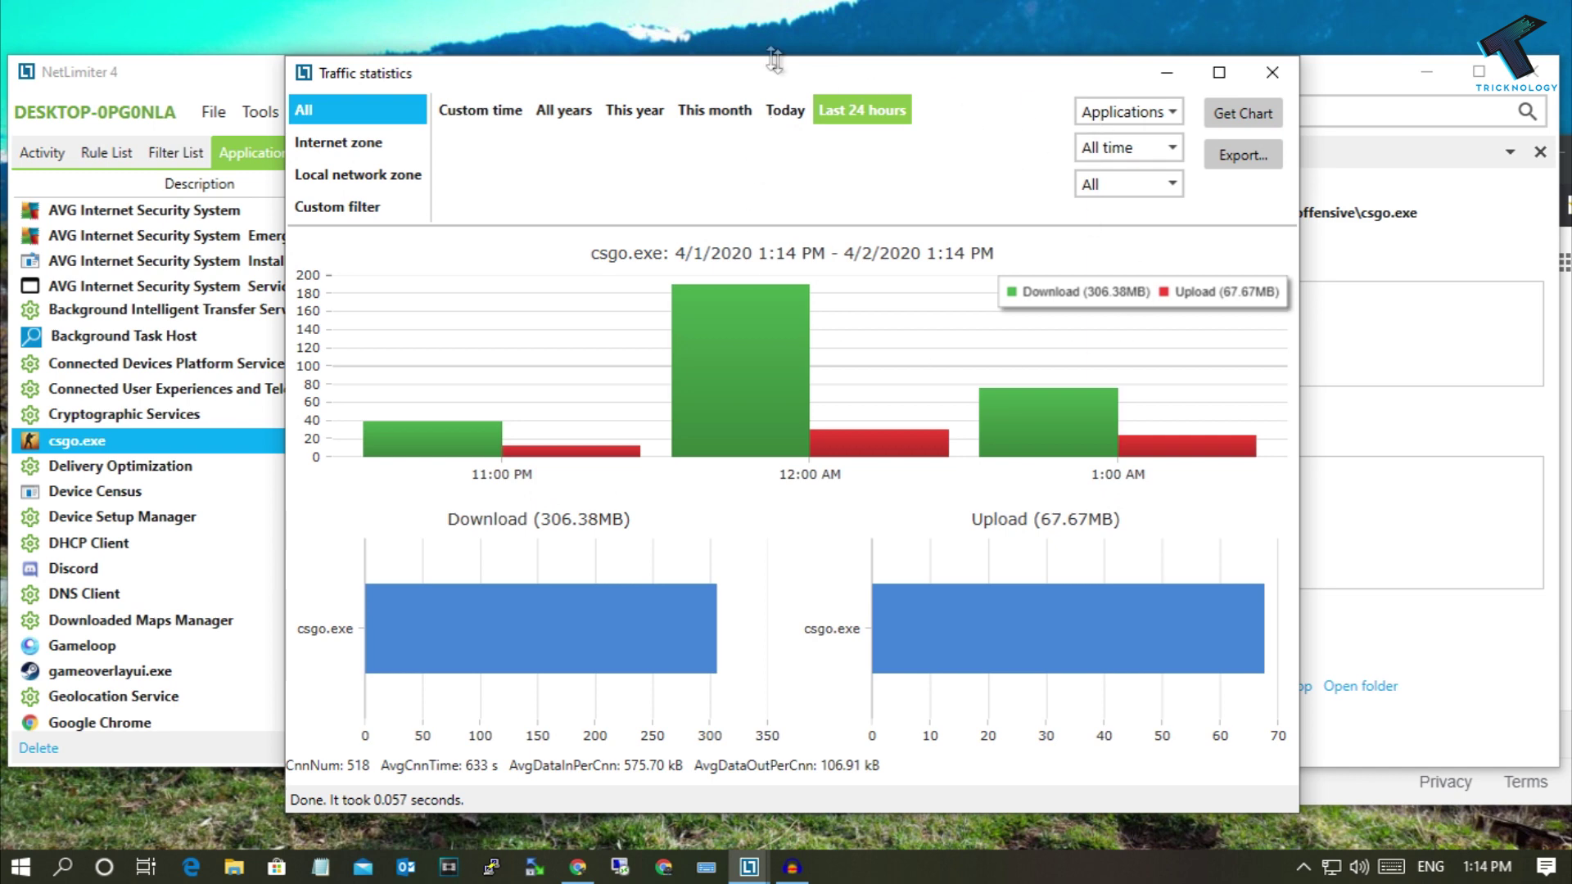
pyautogui.click(1273, 72)
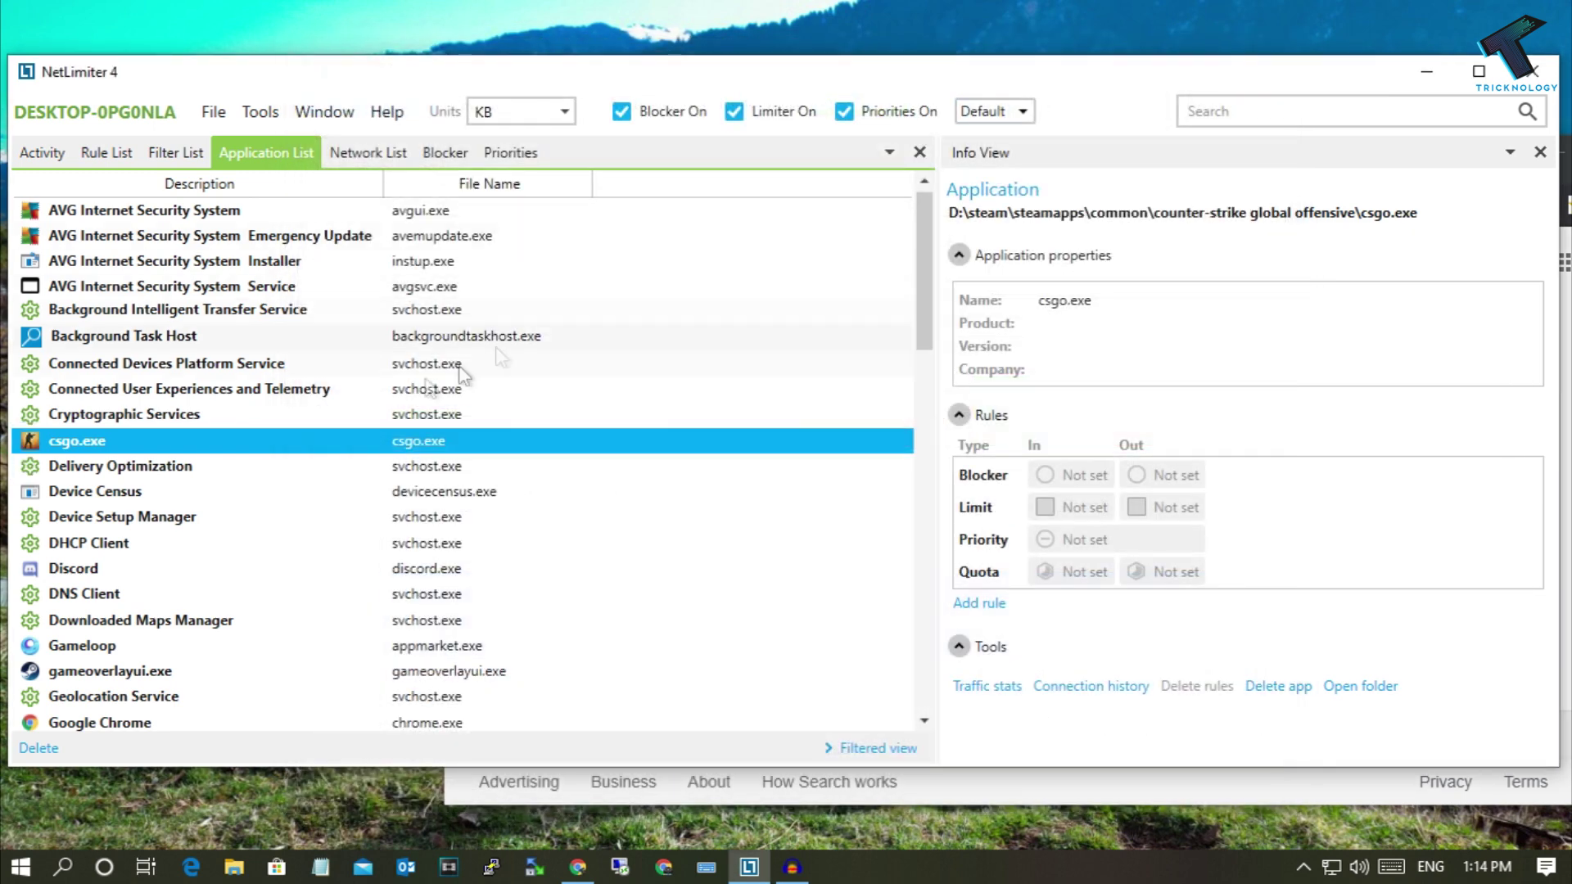
pyautogui.rightClick(118, 449)
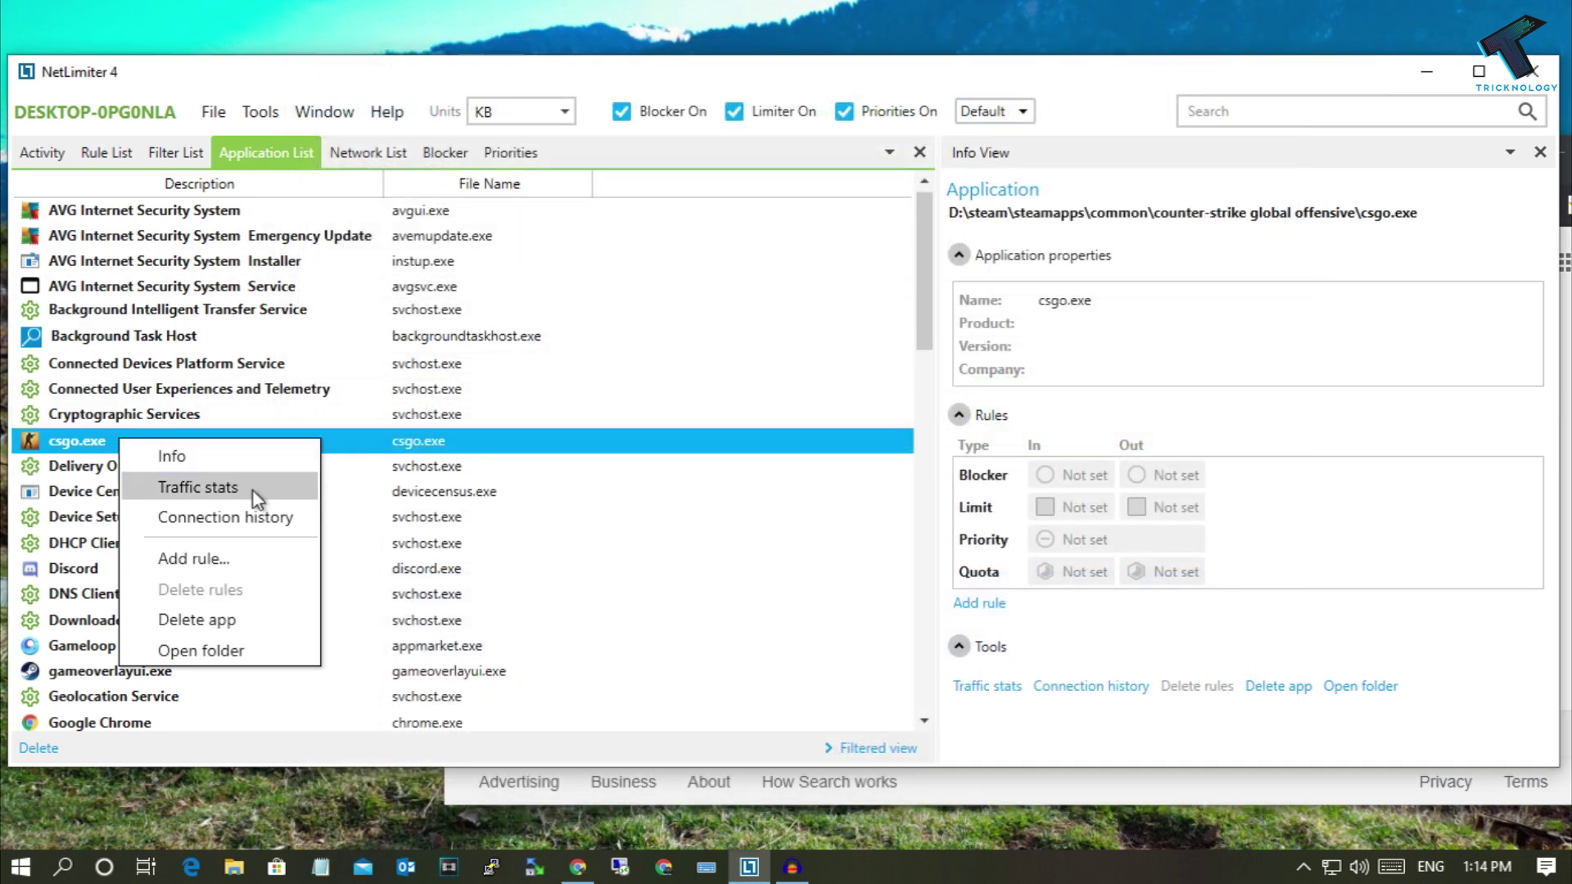
pyautogui.click(244, 529)
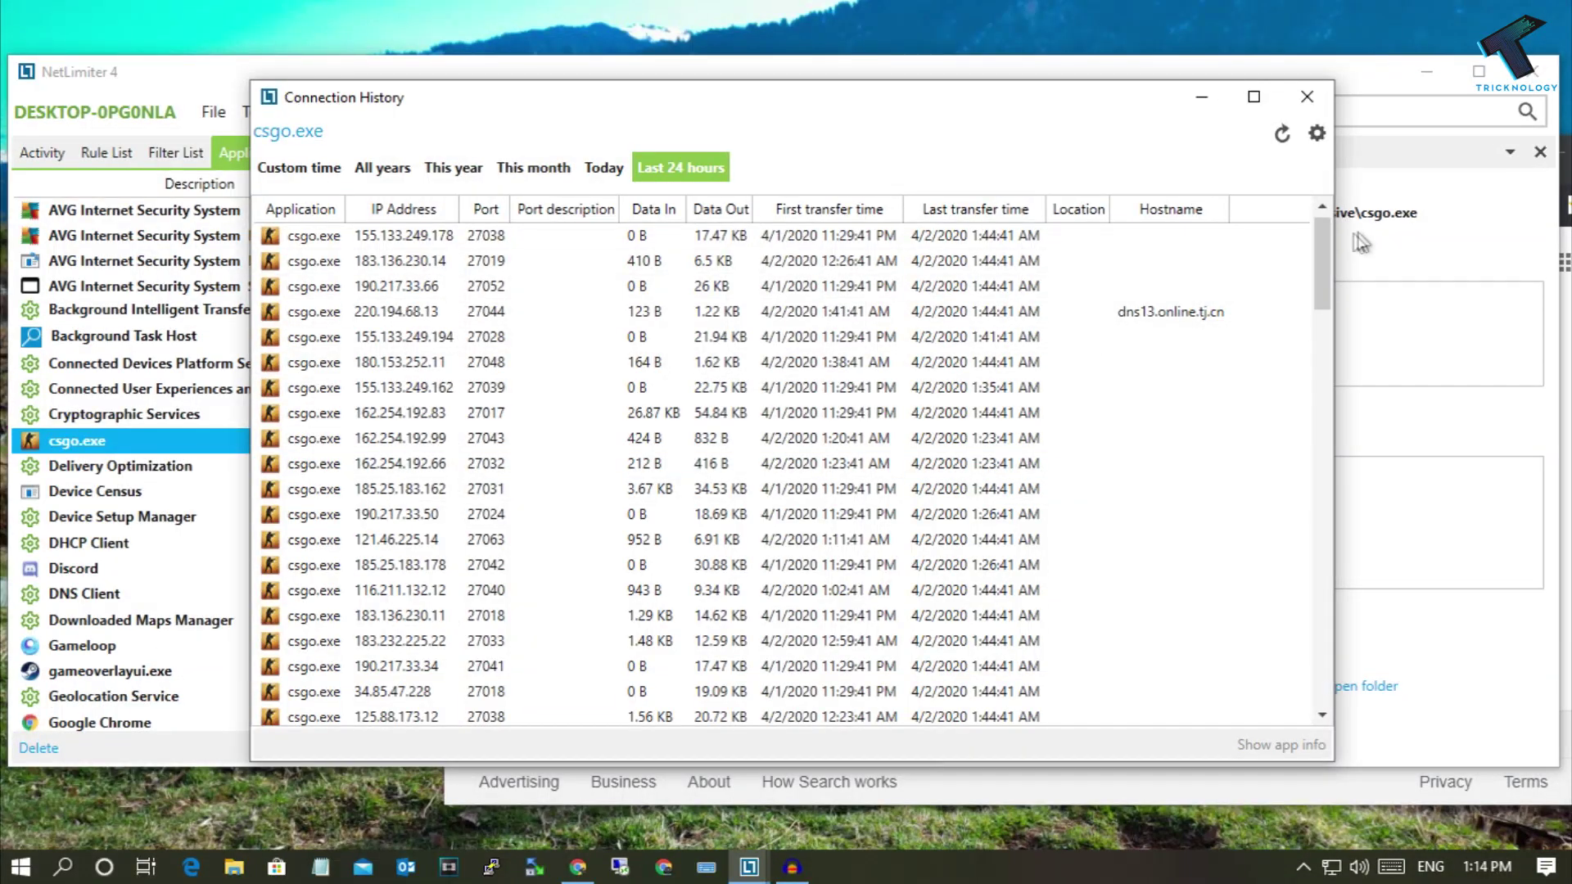
pyautogui.click(1105, 236)
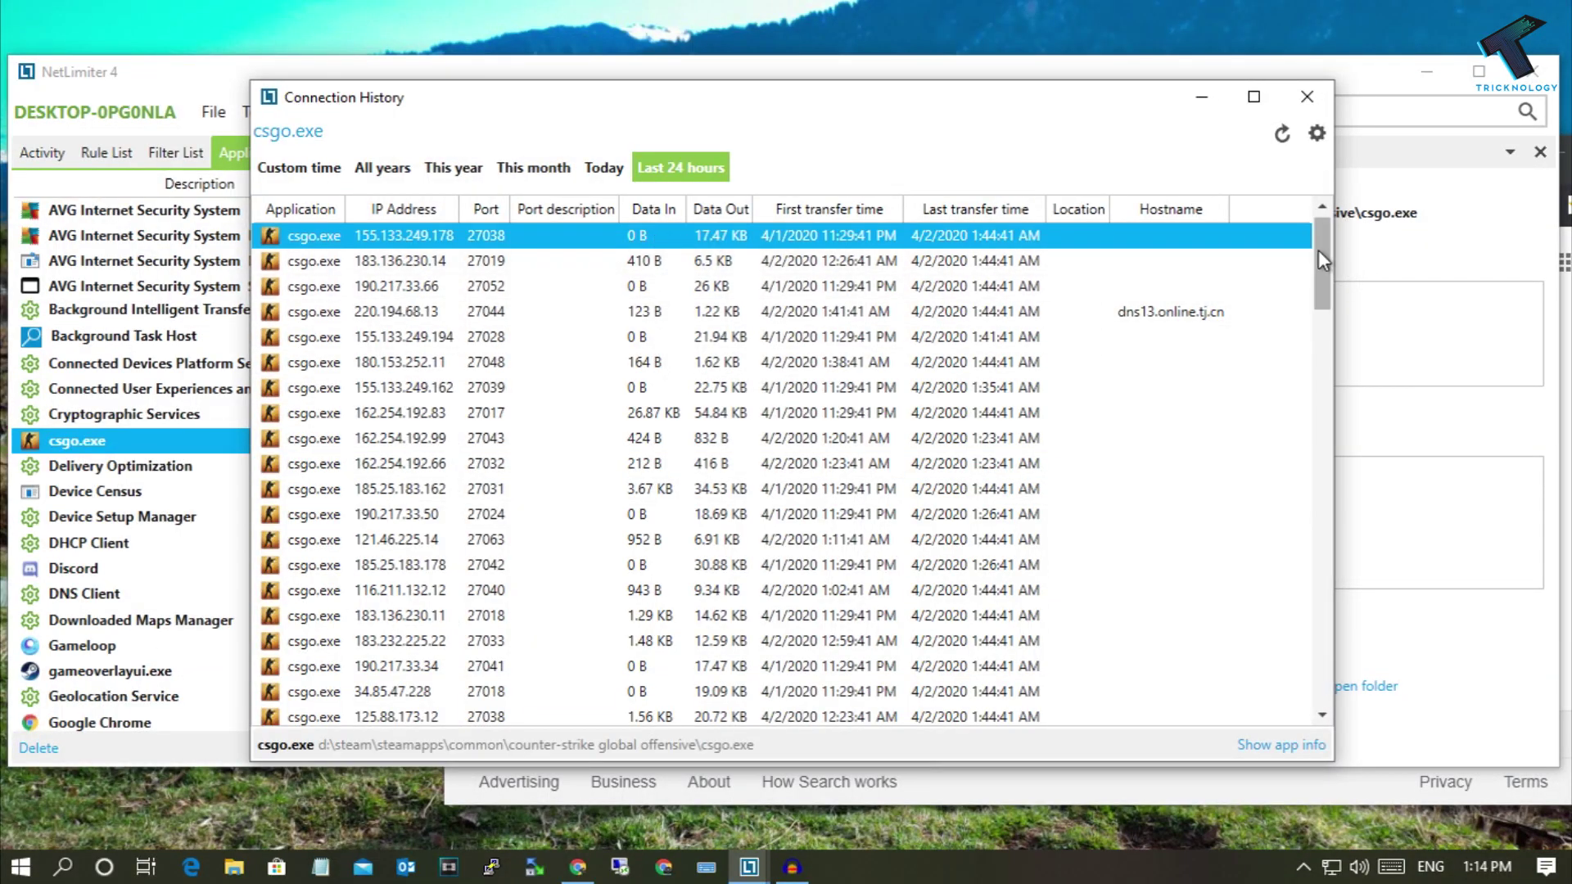
pyautogui.moveTo(1317, 250)
pyautogui.mouseDown()
pyautogui.moveTo(1302, 389)
pyautogui.moveTo(1254, 213)
pyautogui.mouseUp()
pyautogui.scroll(-6, 511, 325)
pyautogui.scroll(-6, 511, 325)
pyautogui.scroll(-5, 502, 352)
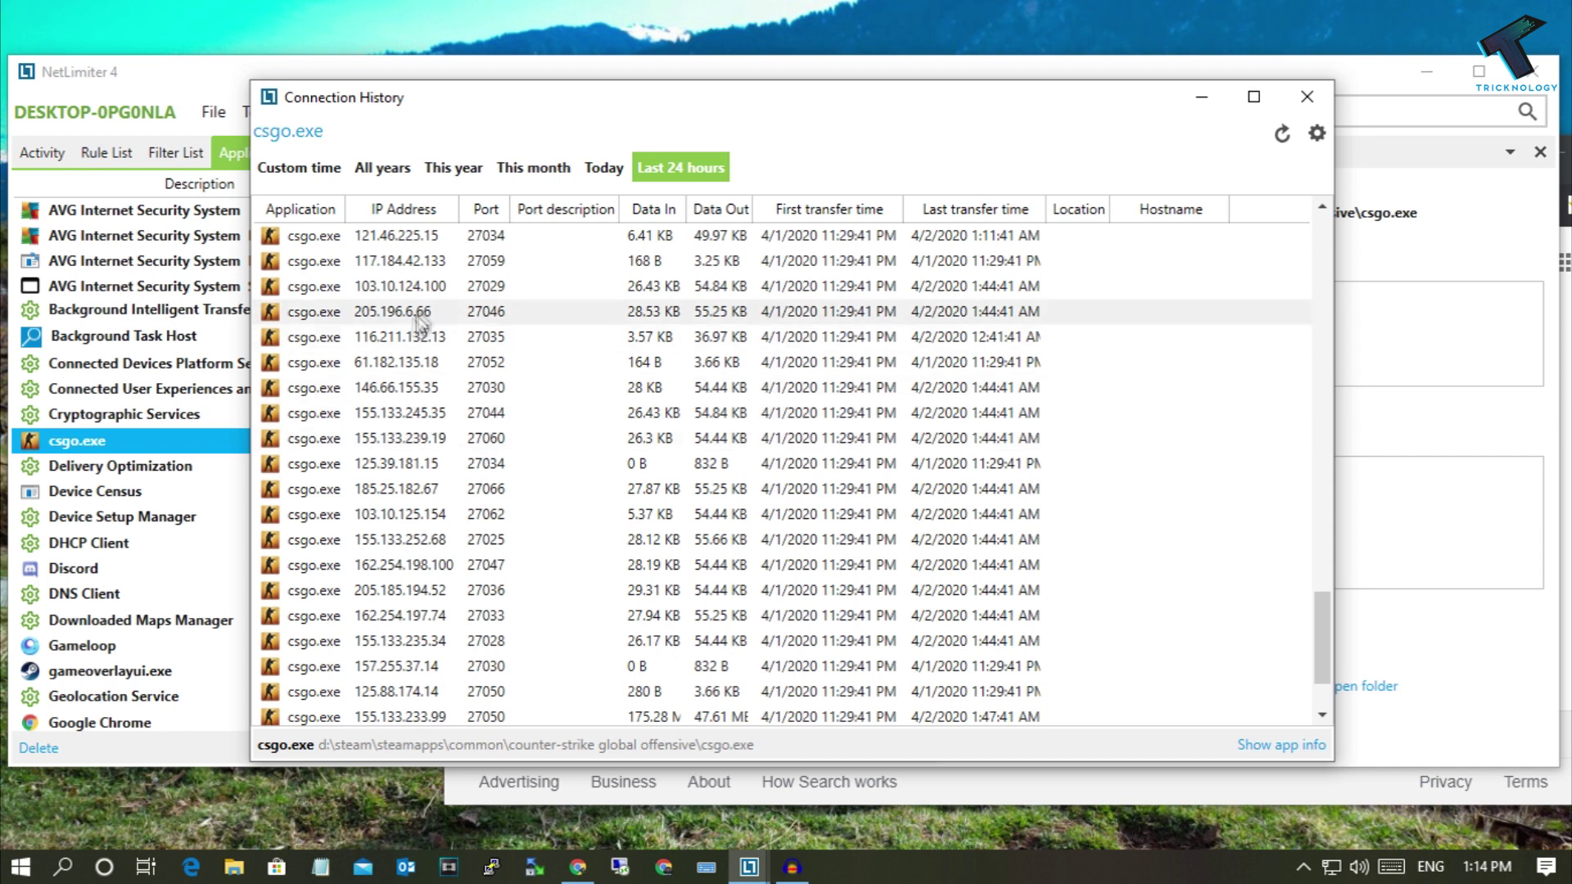
pyautogui.click(1307, 96)
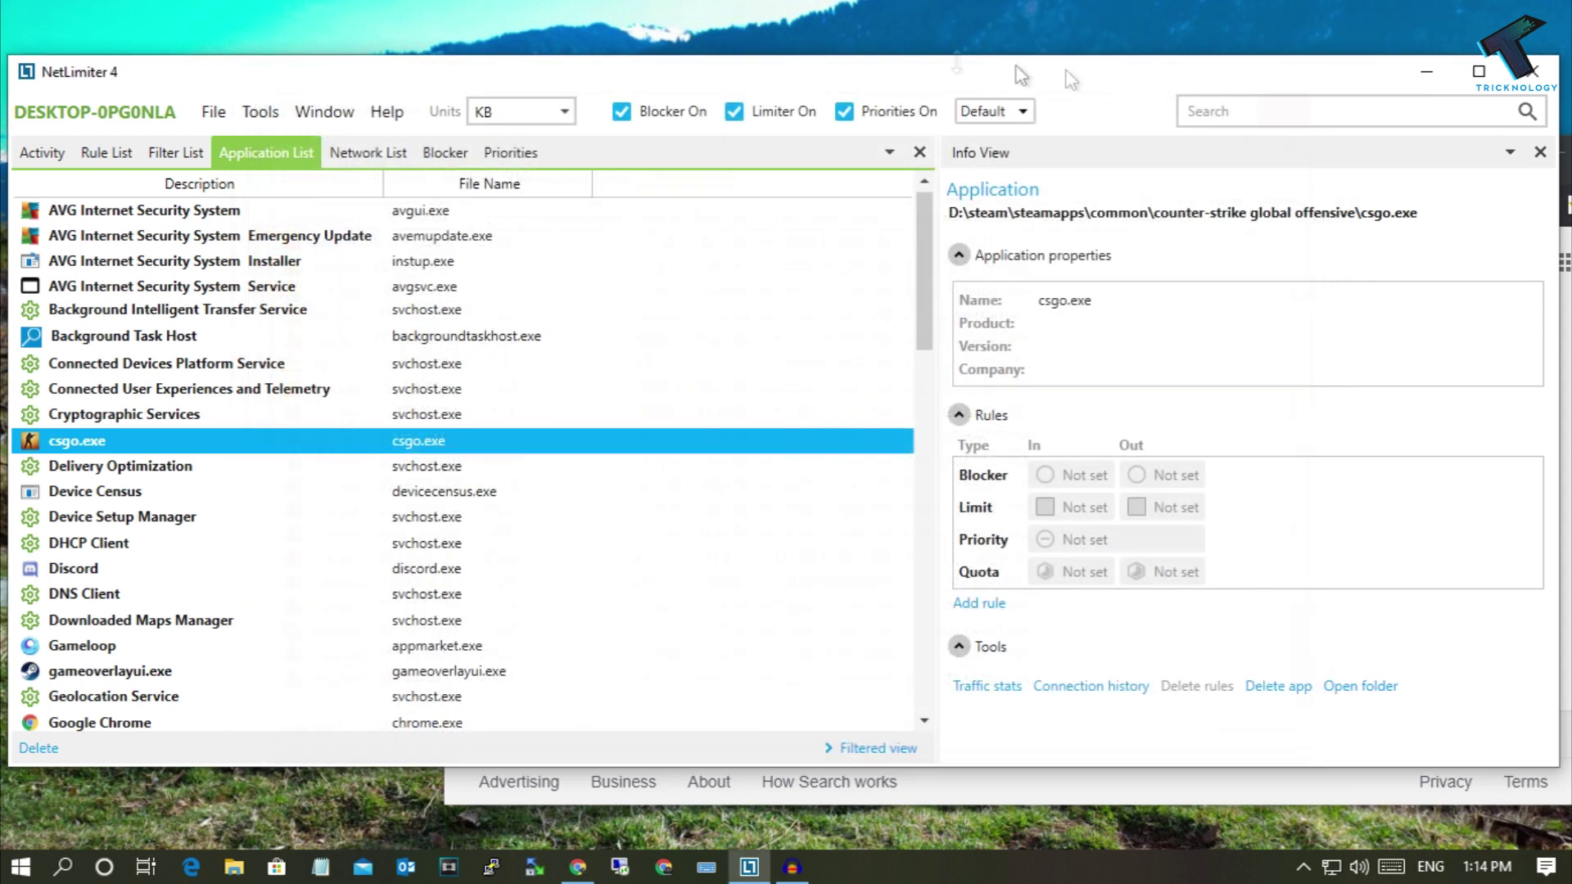
# Inspect the vEthernet, Ethernet and Ethernet 4 adapters in the Network List, ending on Ethernet's gateway info
pyautogui.click(377, 153)
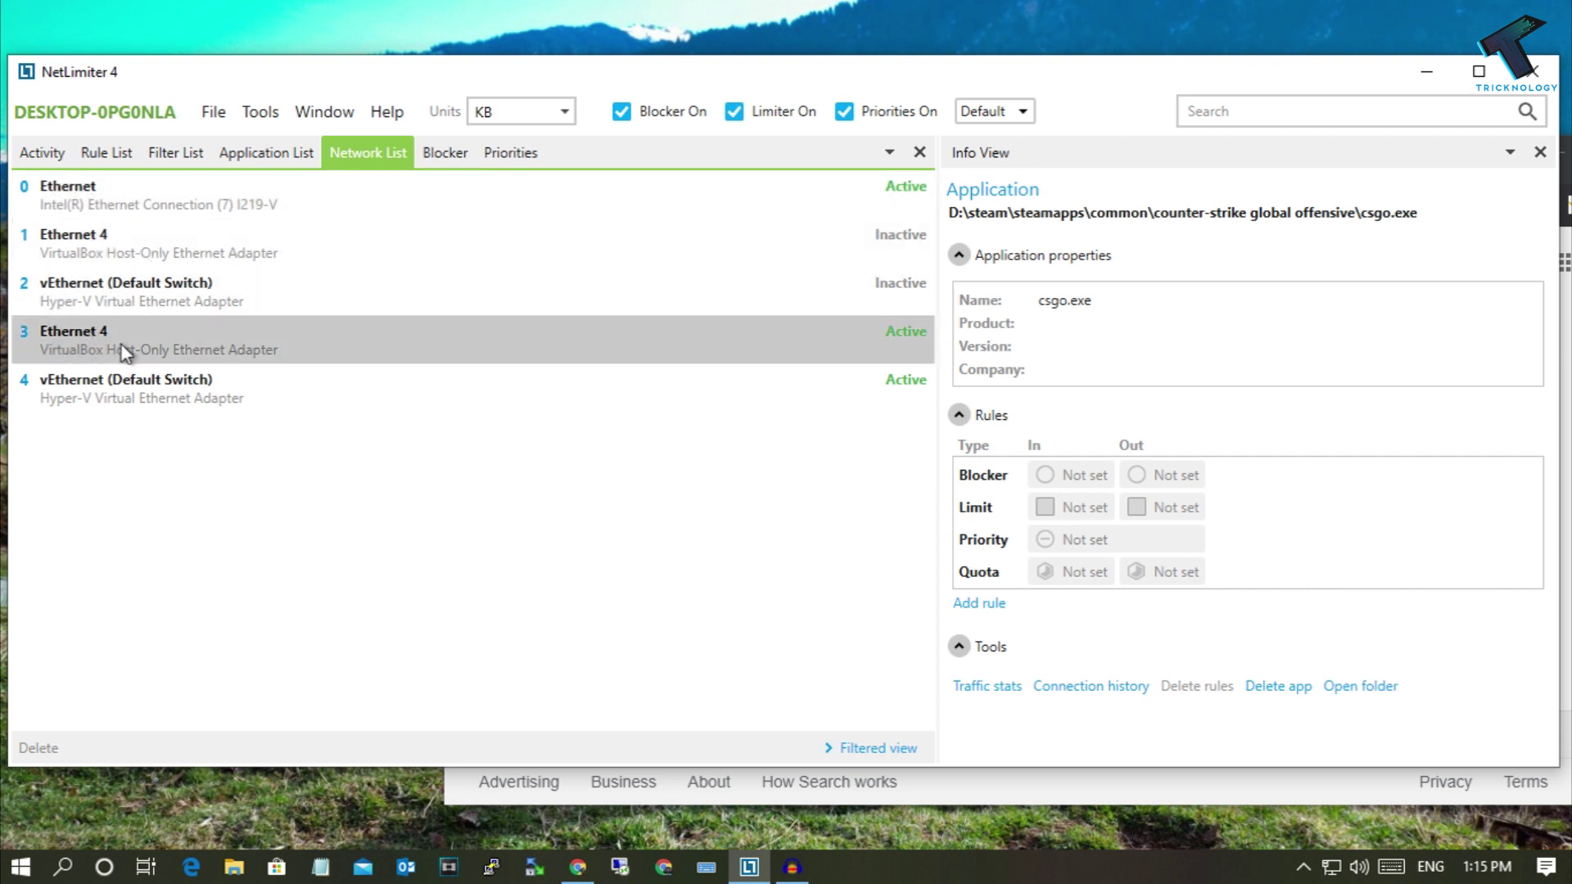
pyautogui.click(170, 356)
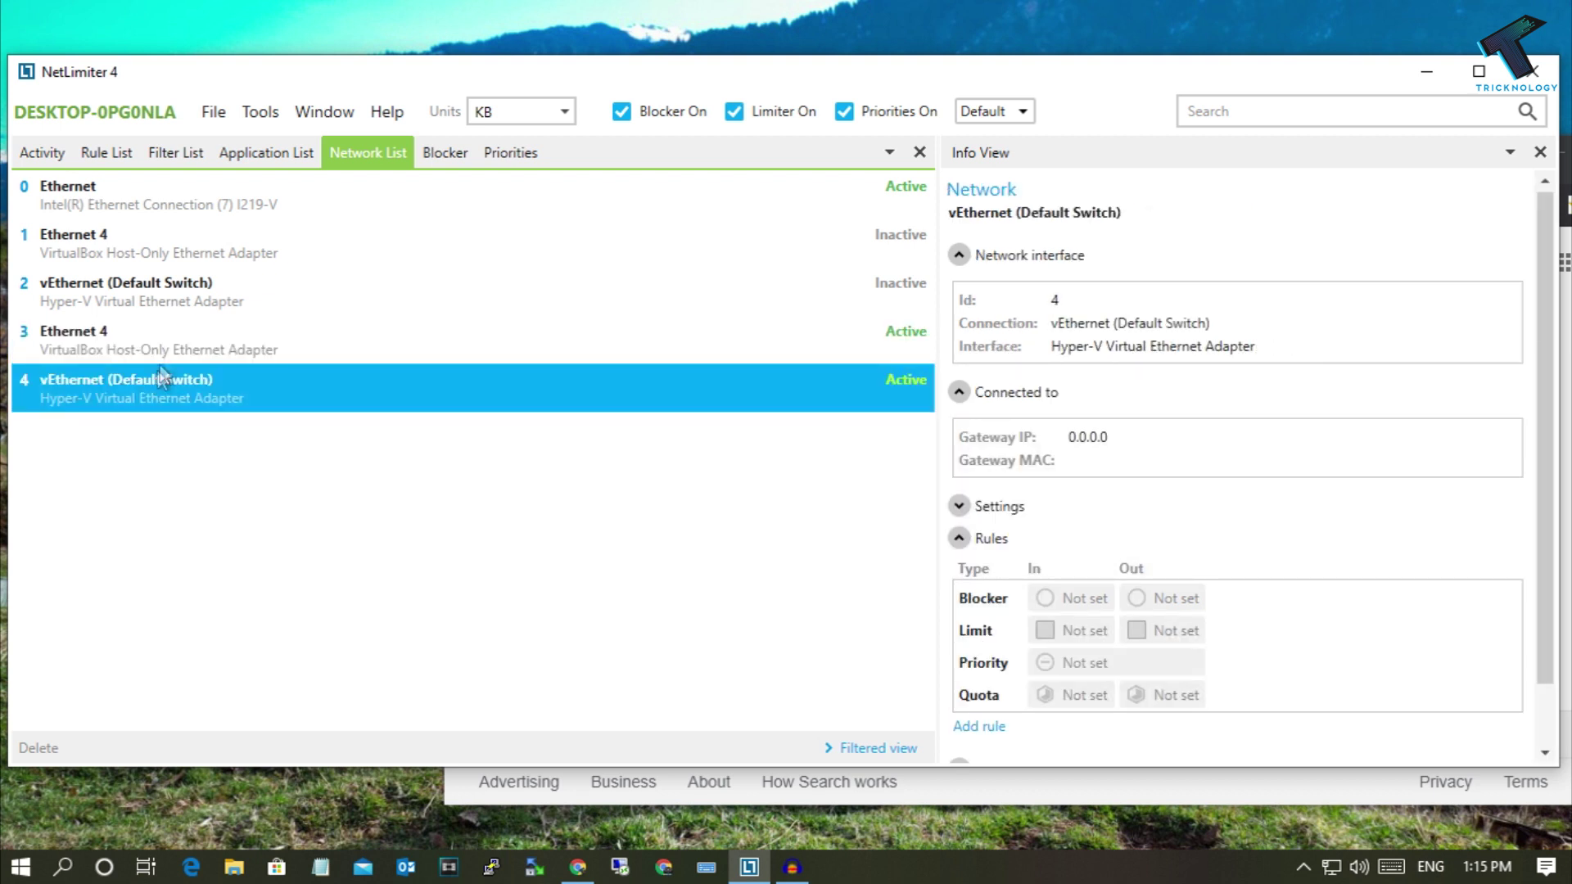
pyautogui.click(129, 204)
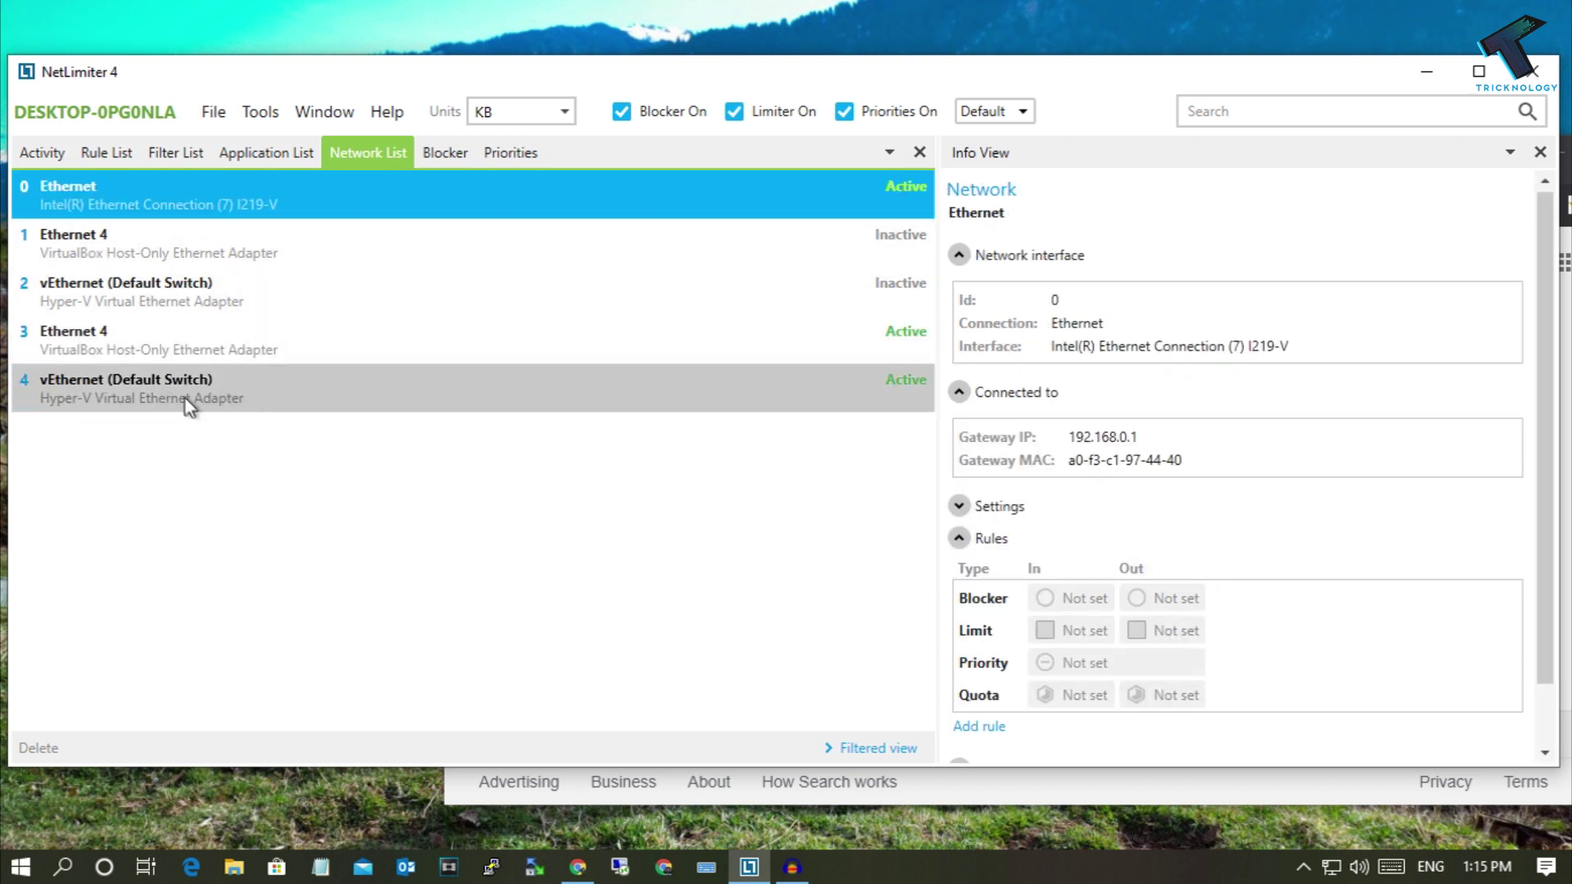
pyautogui.click(86, 354)
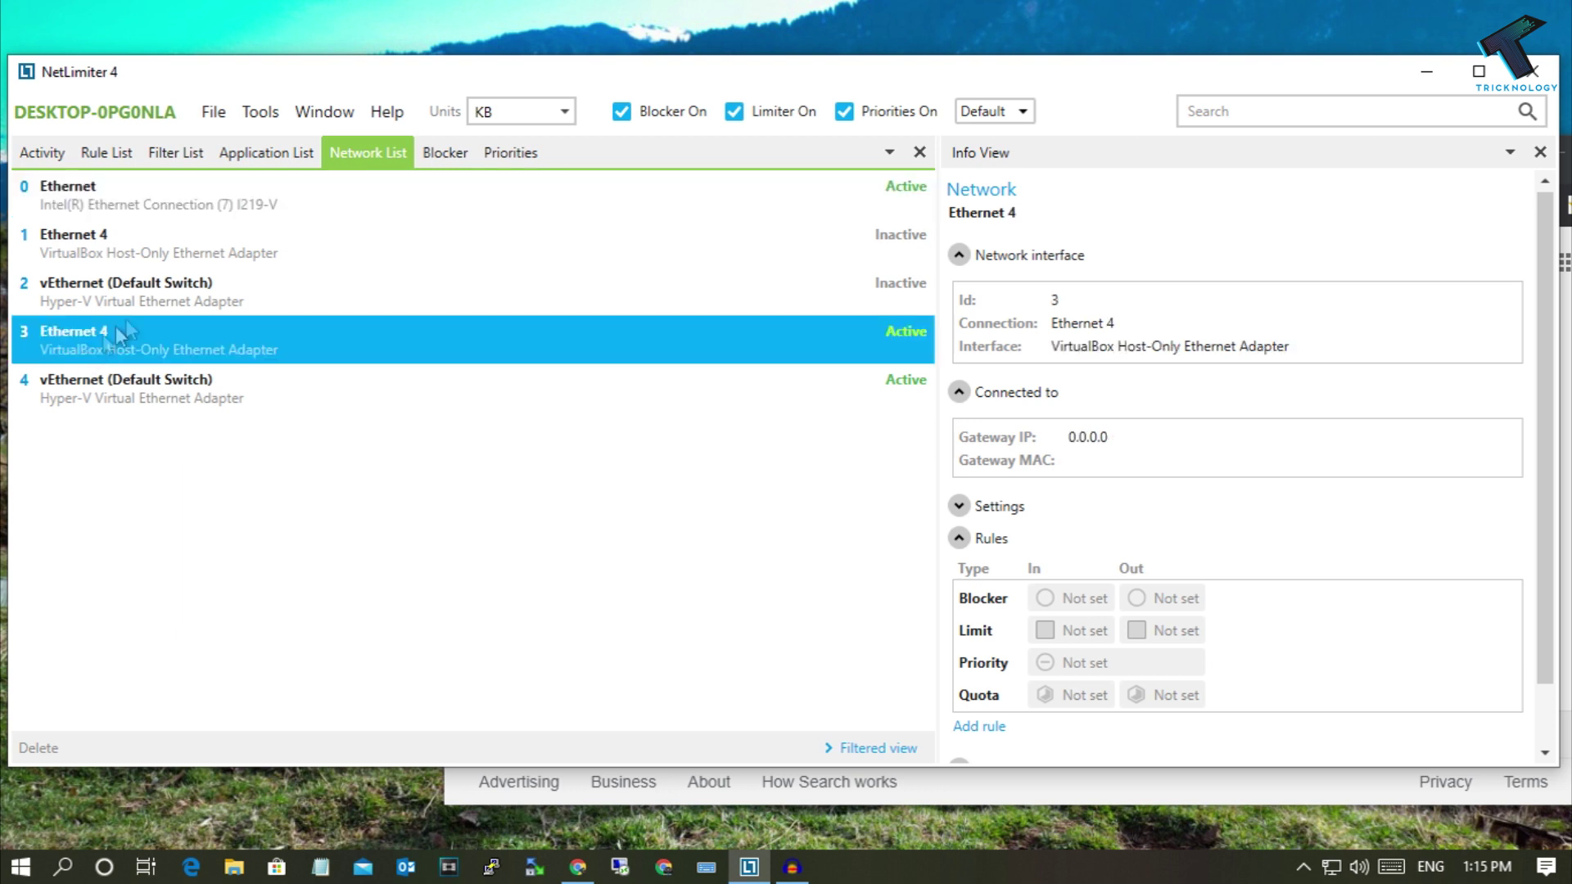
pyautogui.click(96, 215)
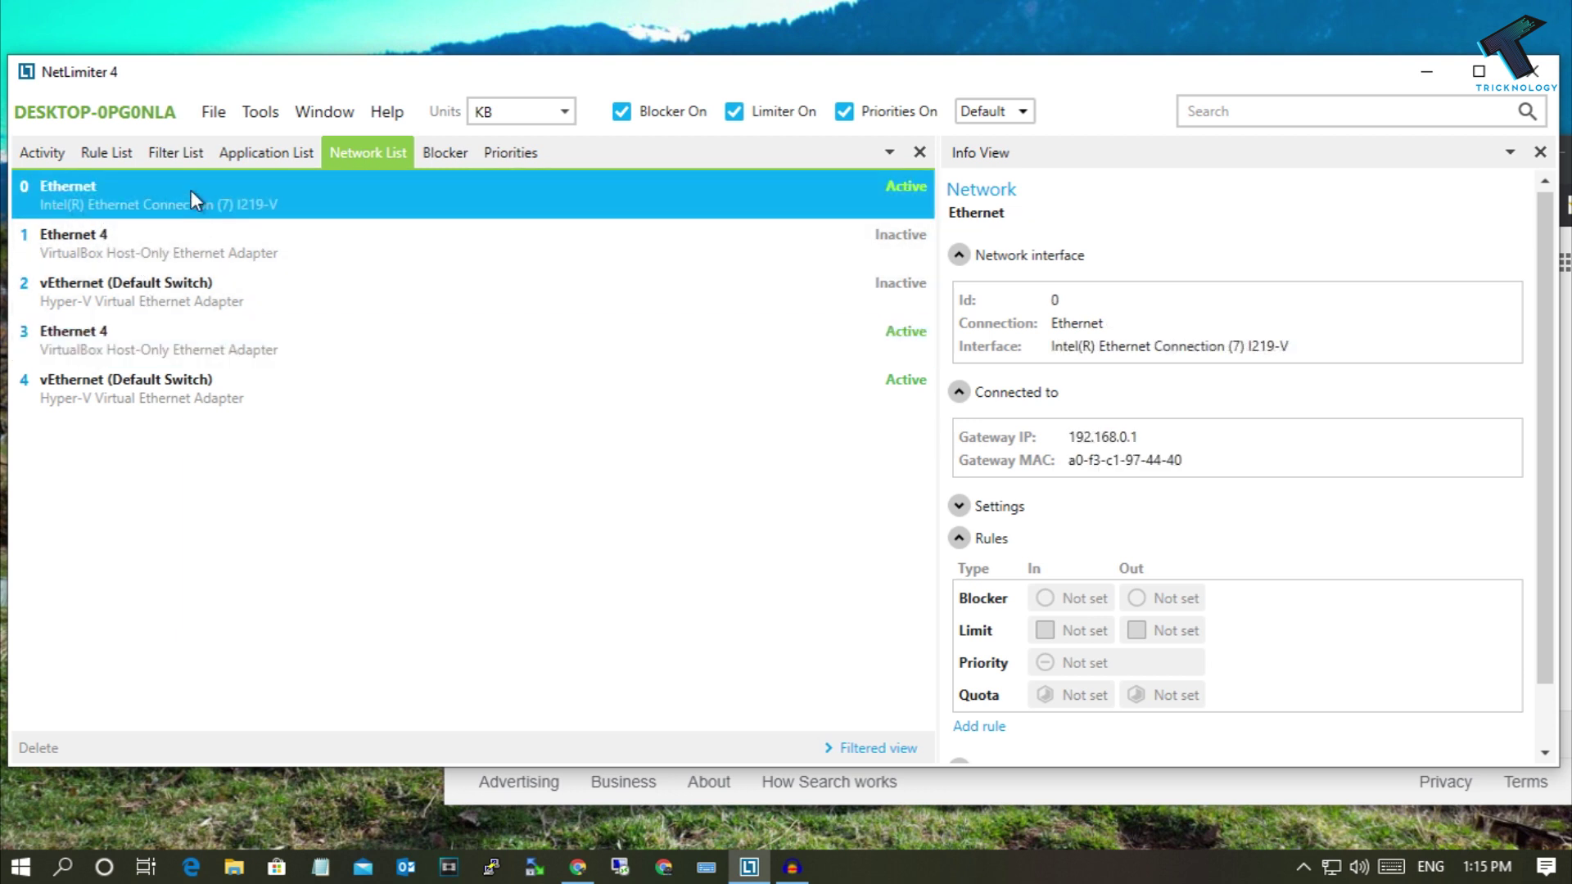
pyautogui.click(430, 154)
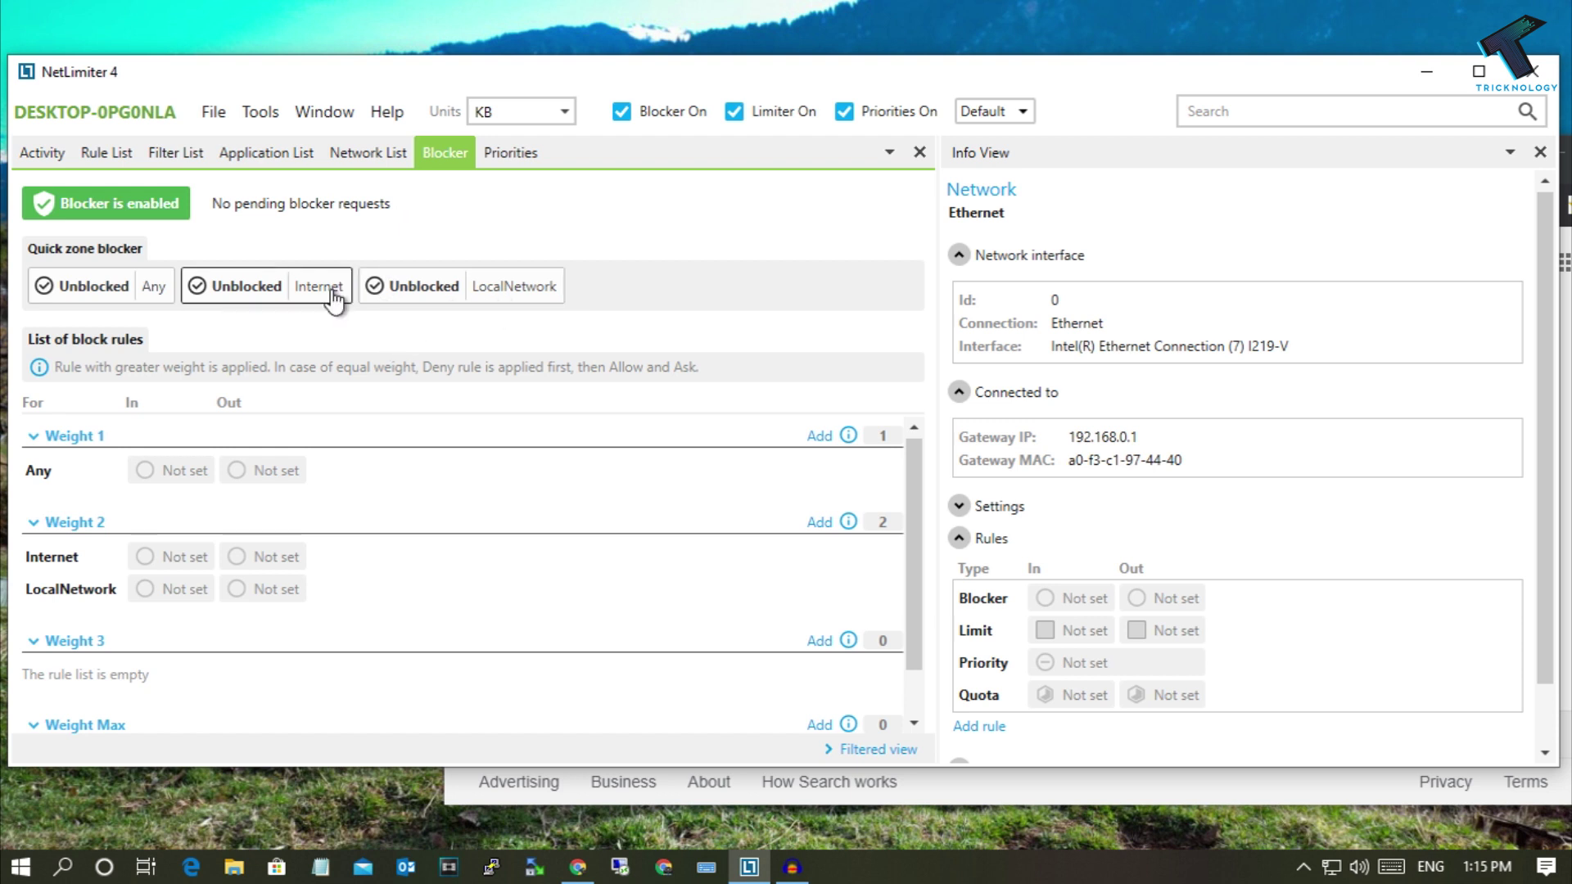
# Block the Internet quick zone and confirm Chrome fails to reload Google
pyautogui.click(251, 296)
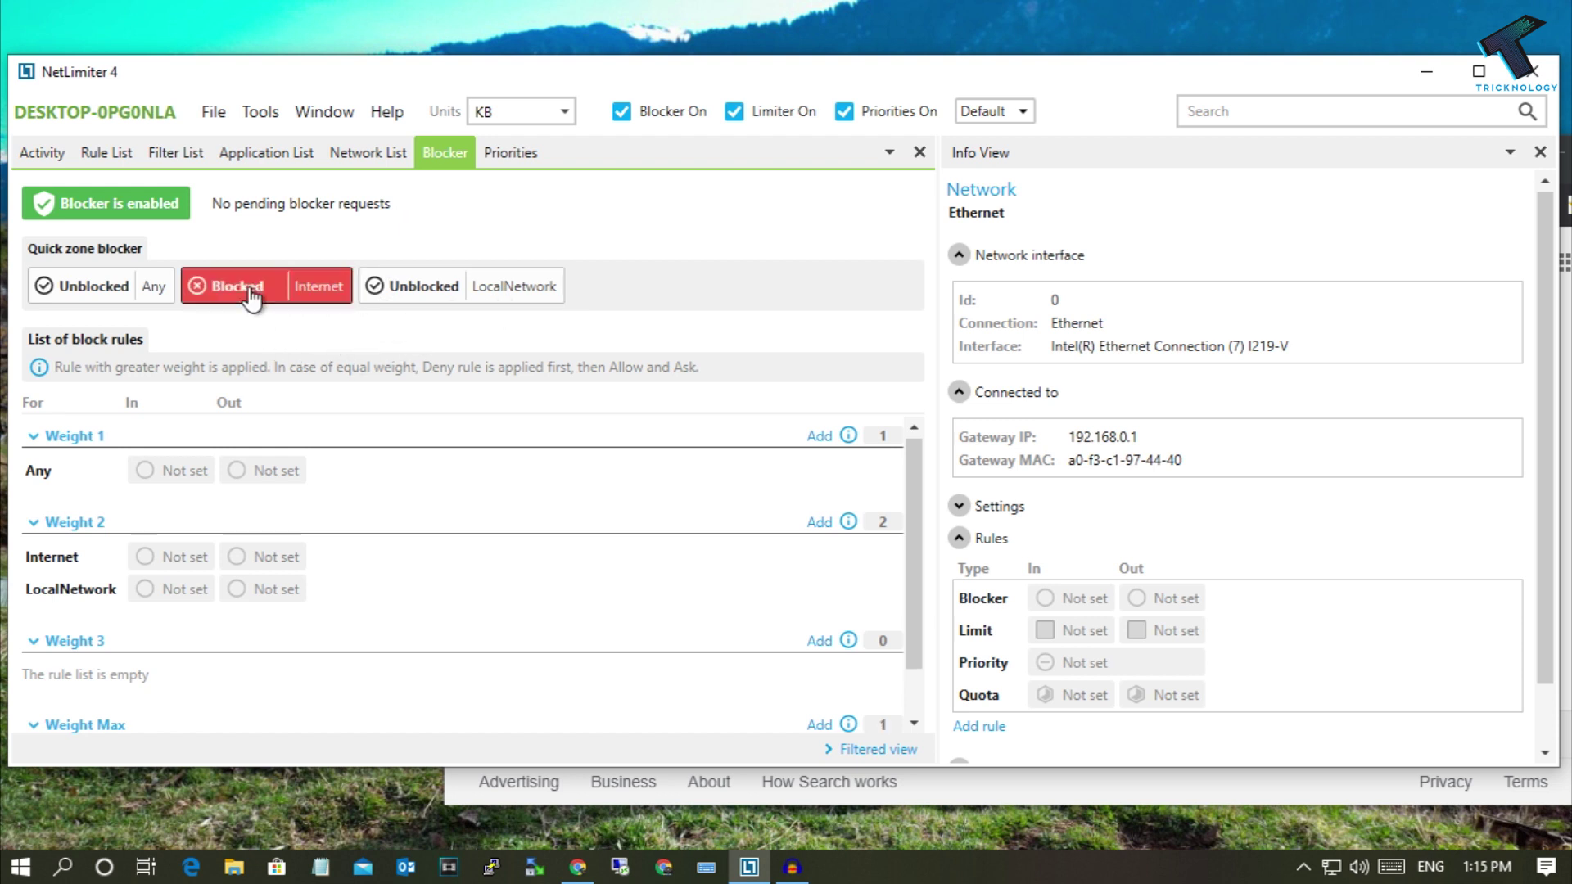
pyautogui.click(576, 868)
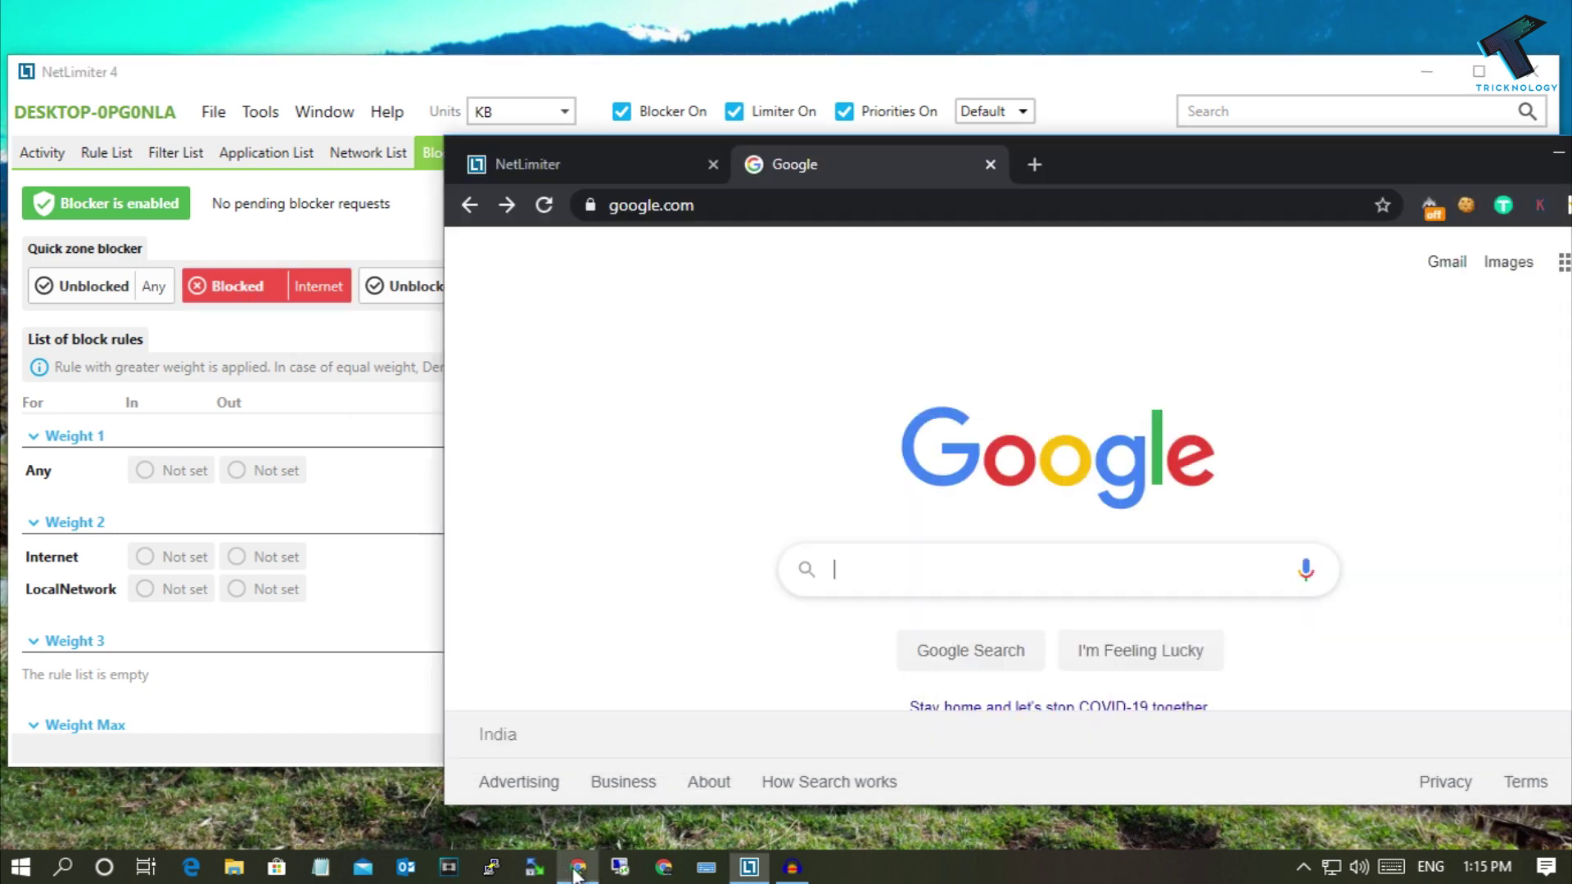
pyautogui.click(537, 218)
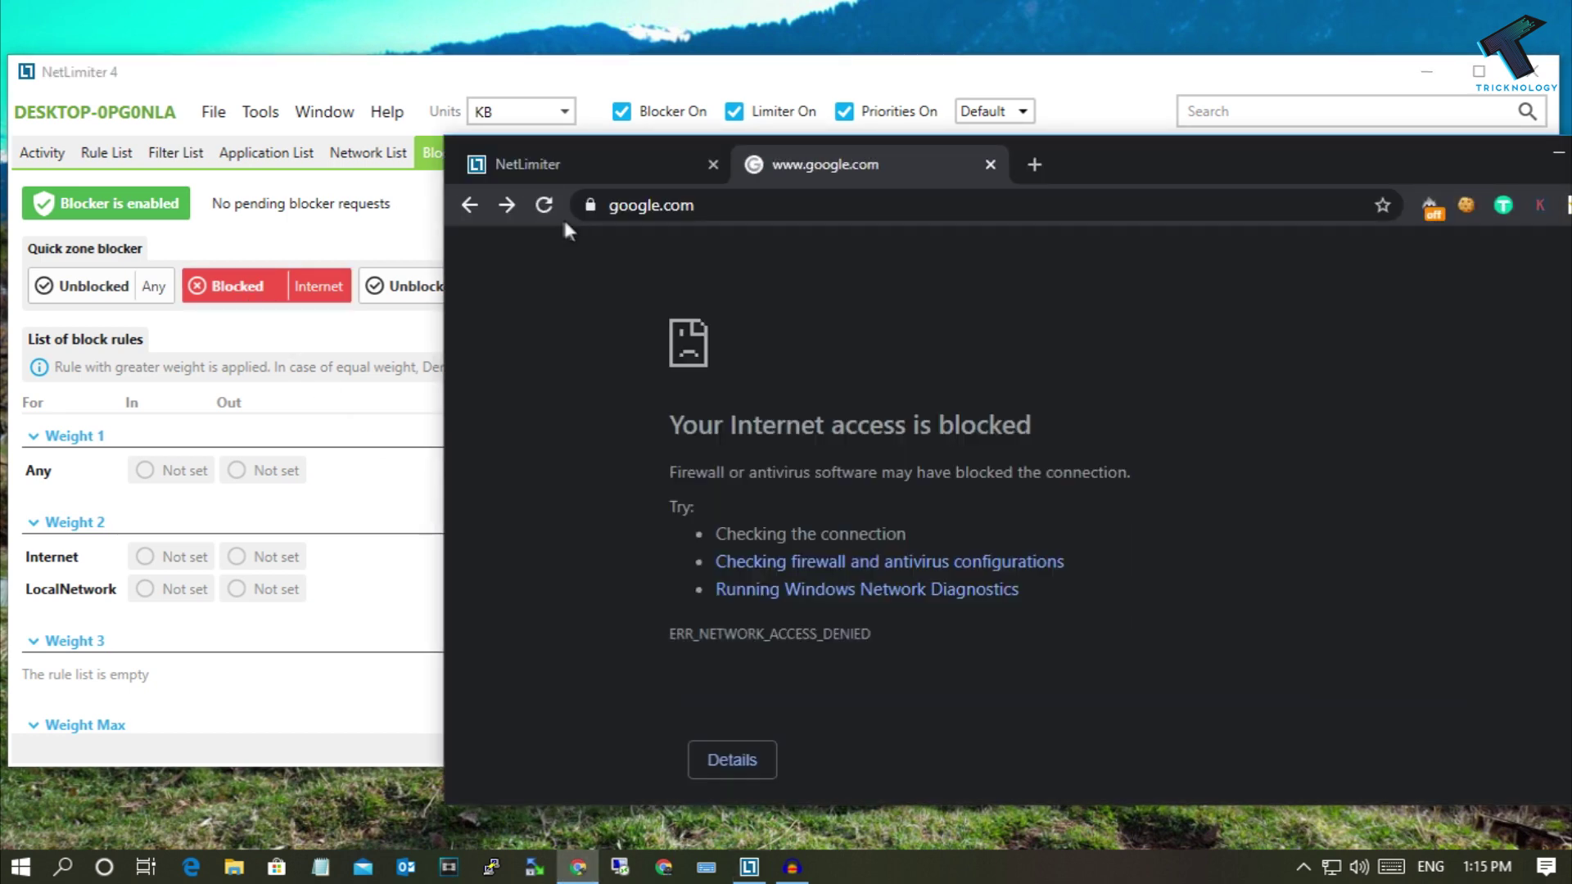
pyautogui.click(541, 208)
# Unblock the Internet zone and check the Google homepage loads again in Chrome
pyautogui.moveTo(638, 74); pyautogui.dragTo(629, 34)
pyautogui.click(246, 252)
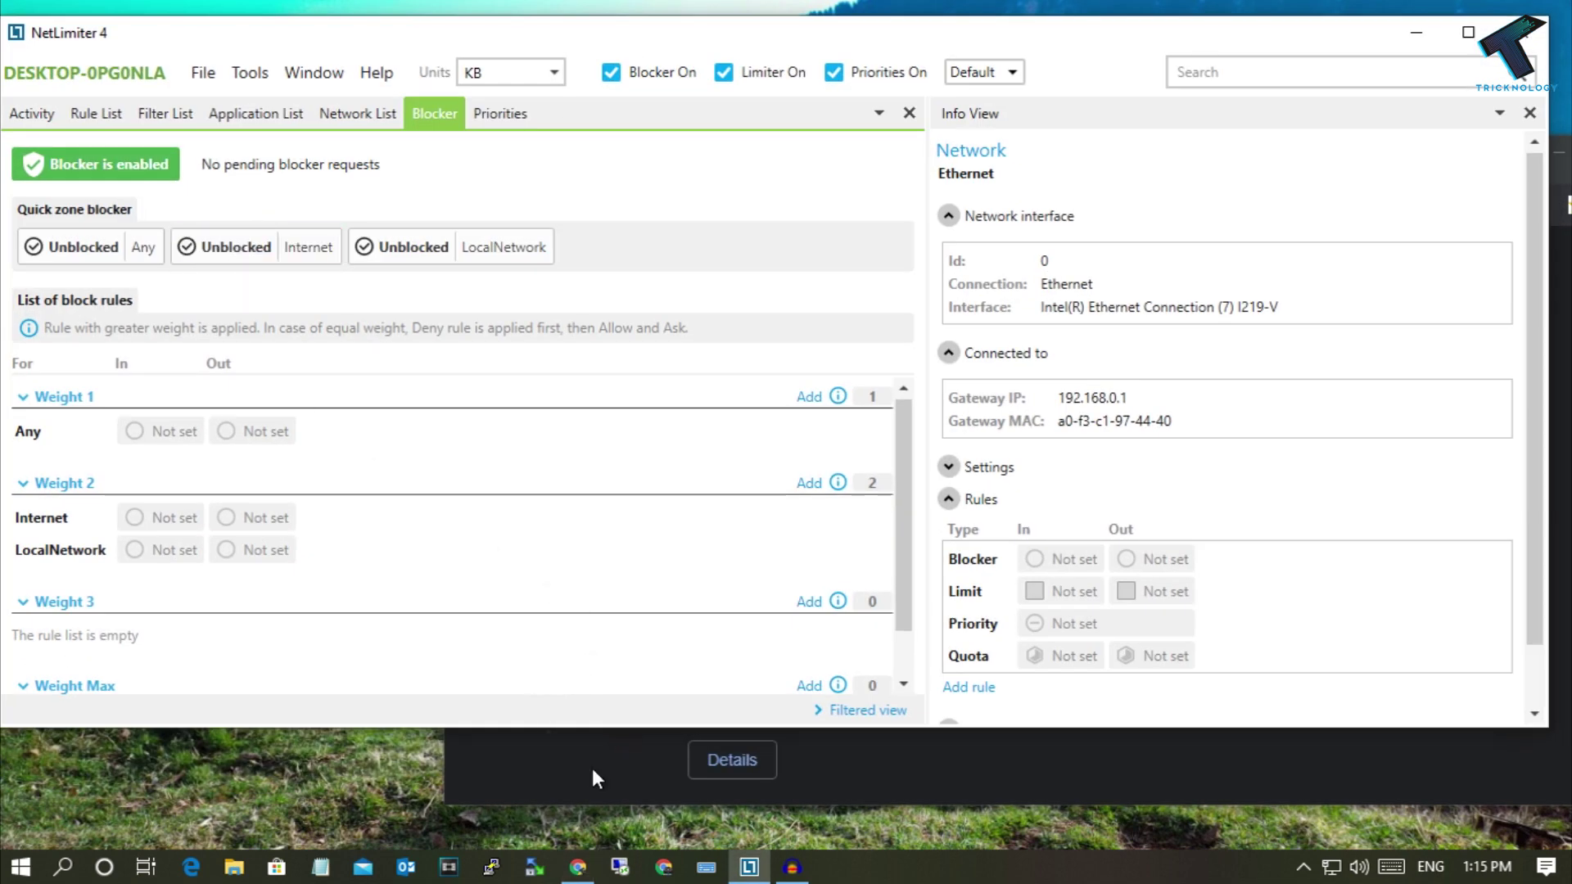
pyautogui.click(628, 774)
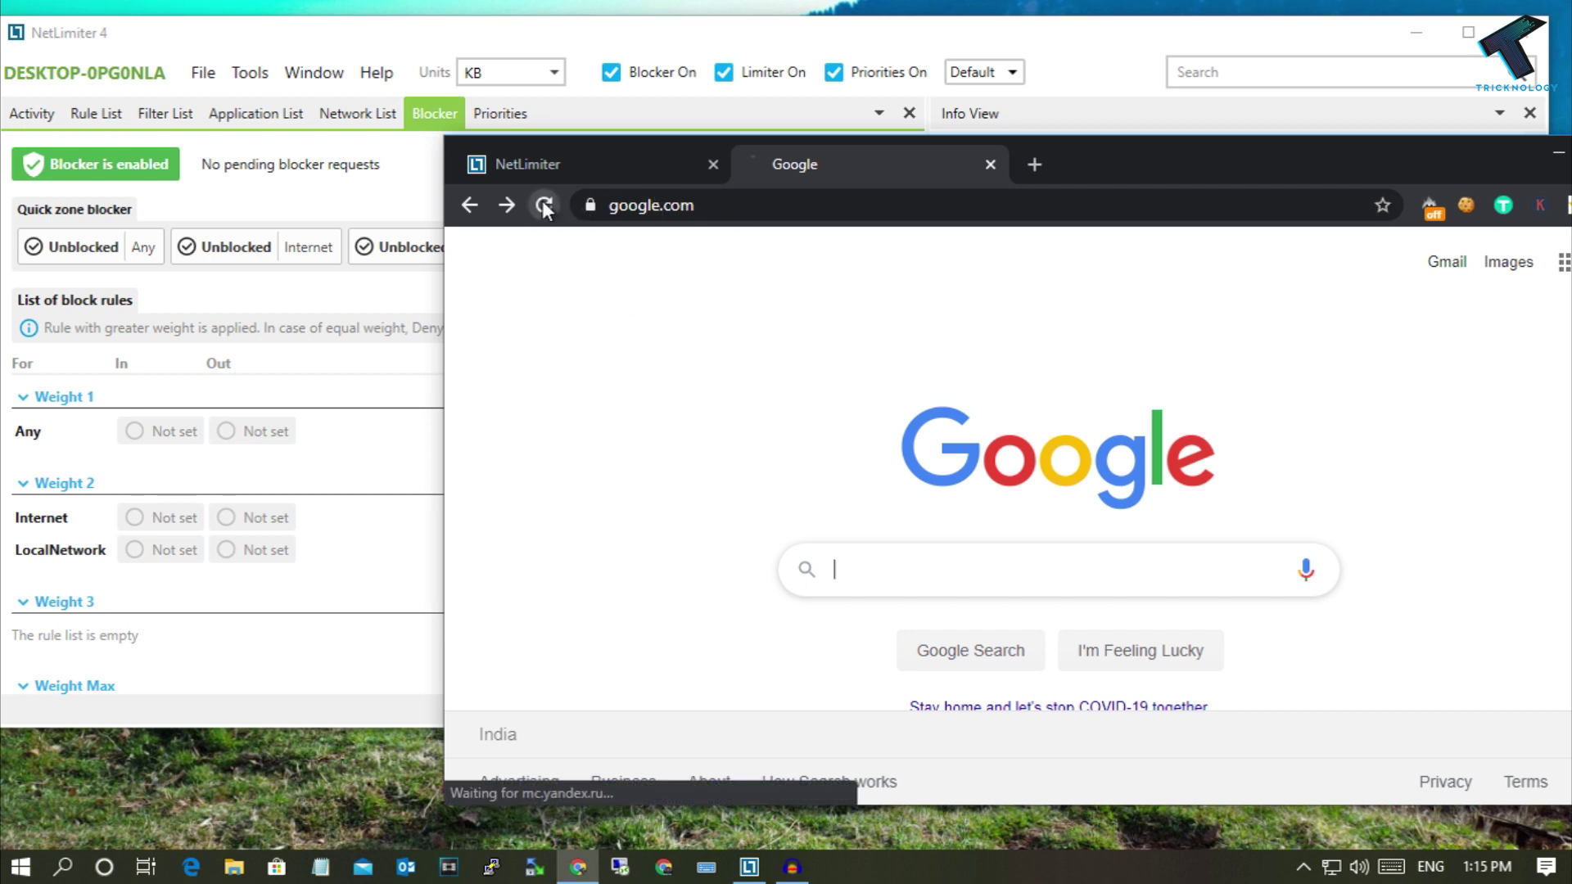
# Toggle the LocalNetwork and Any zones on and off, review Priorities, and return to the Activity list
pyautogui.click(376, 734)
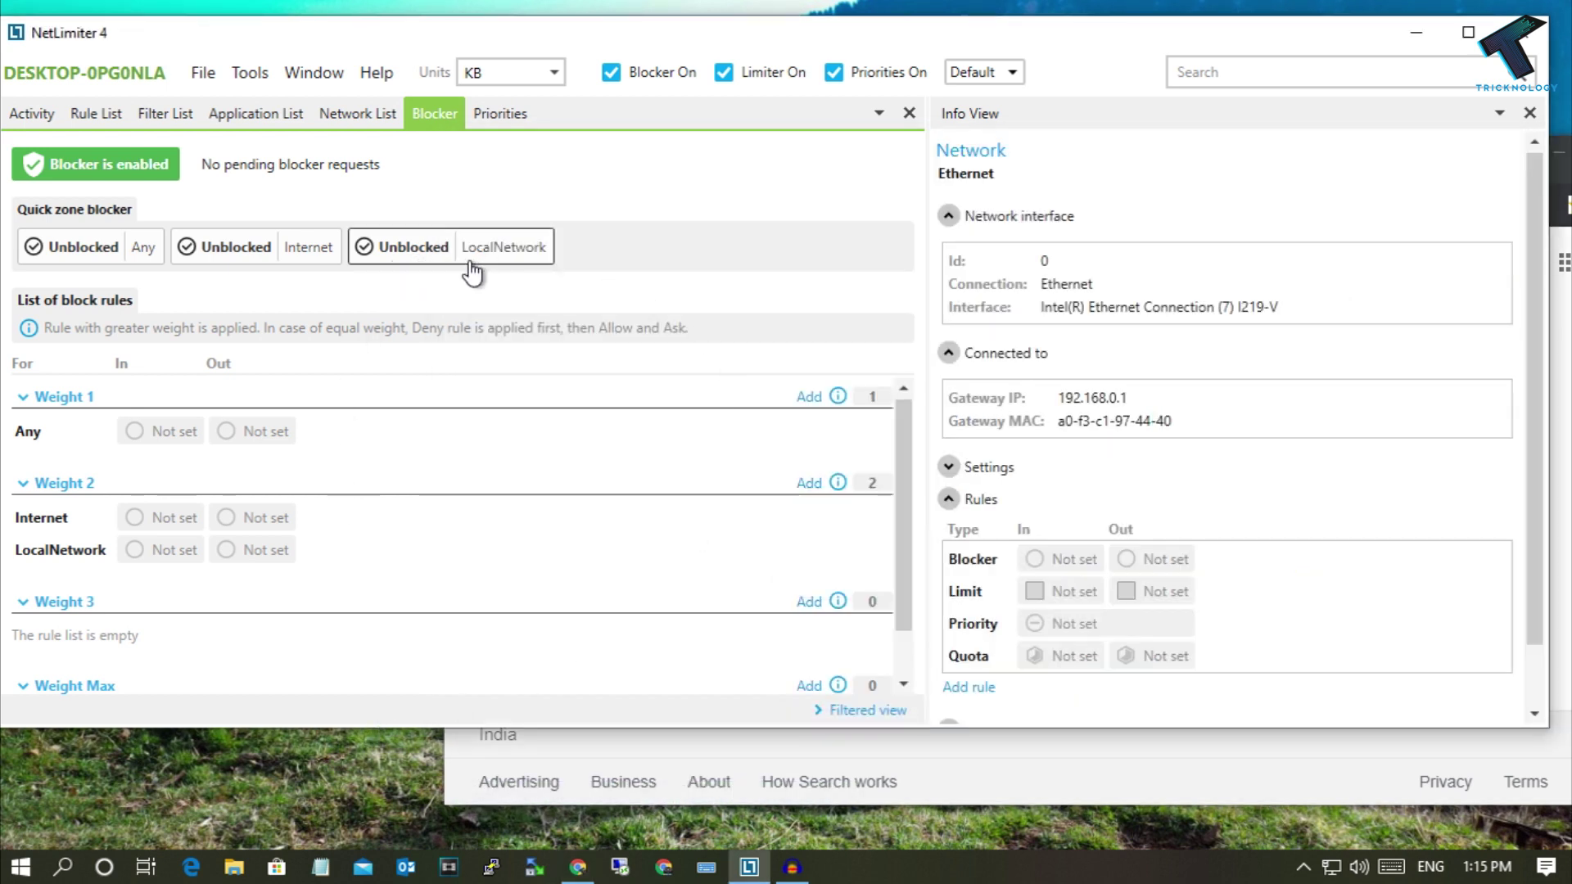
pyautogui.click(435, 268)
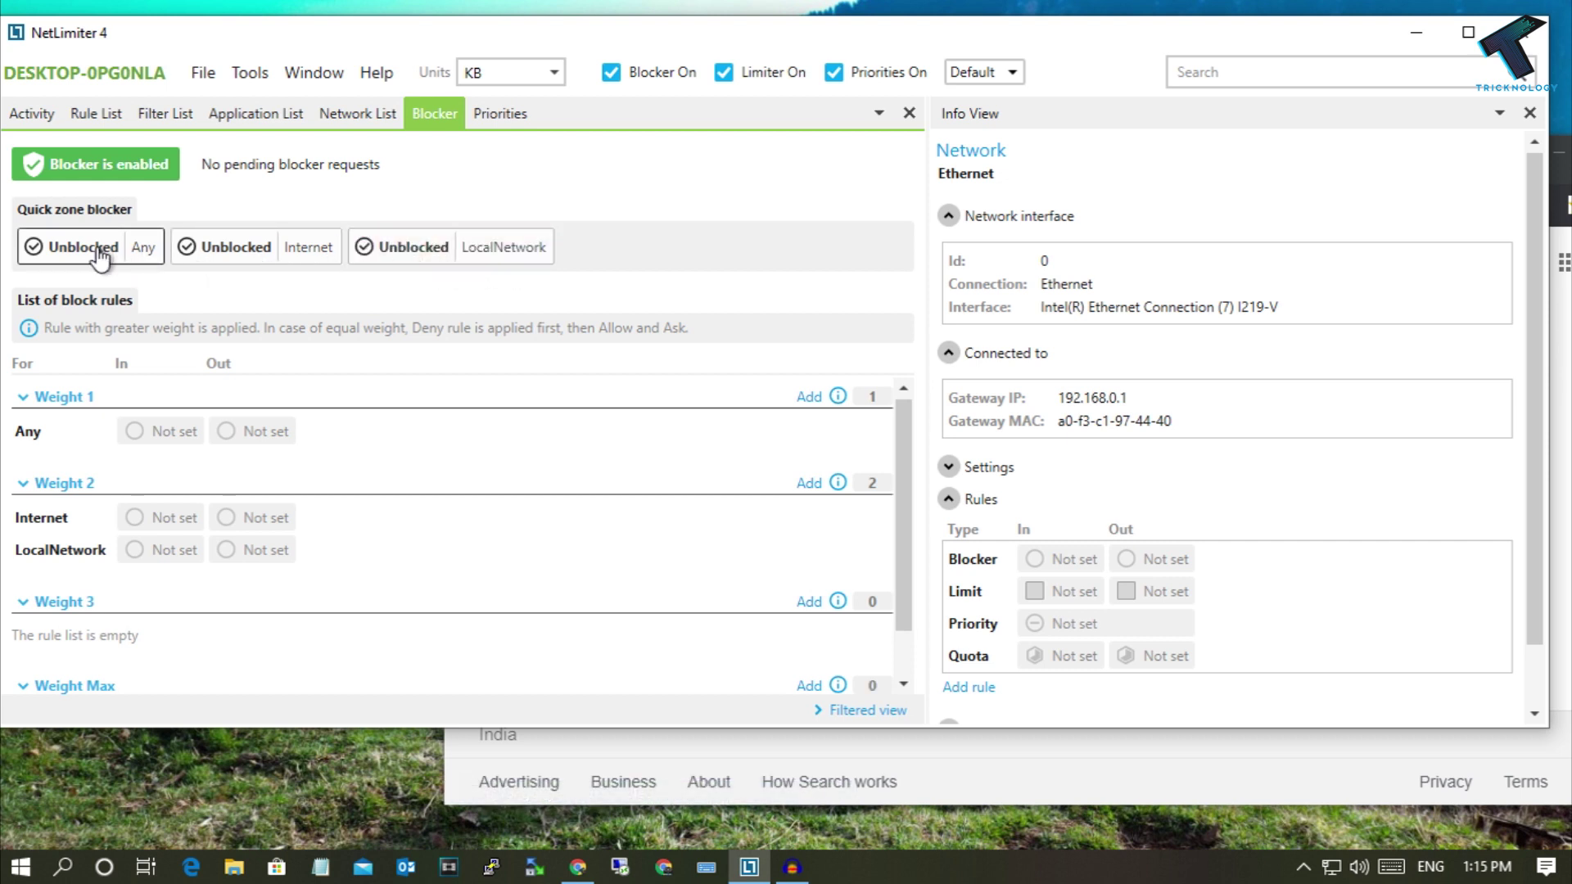
pyautogui.click(67, 263)
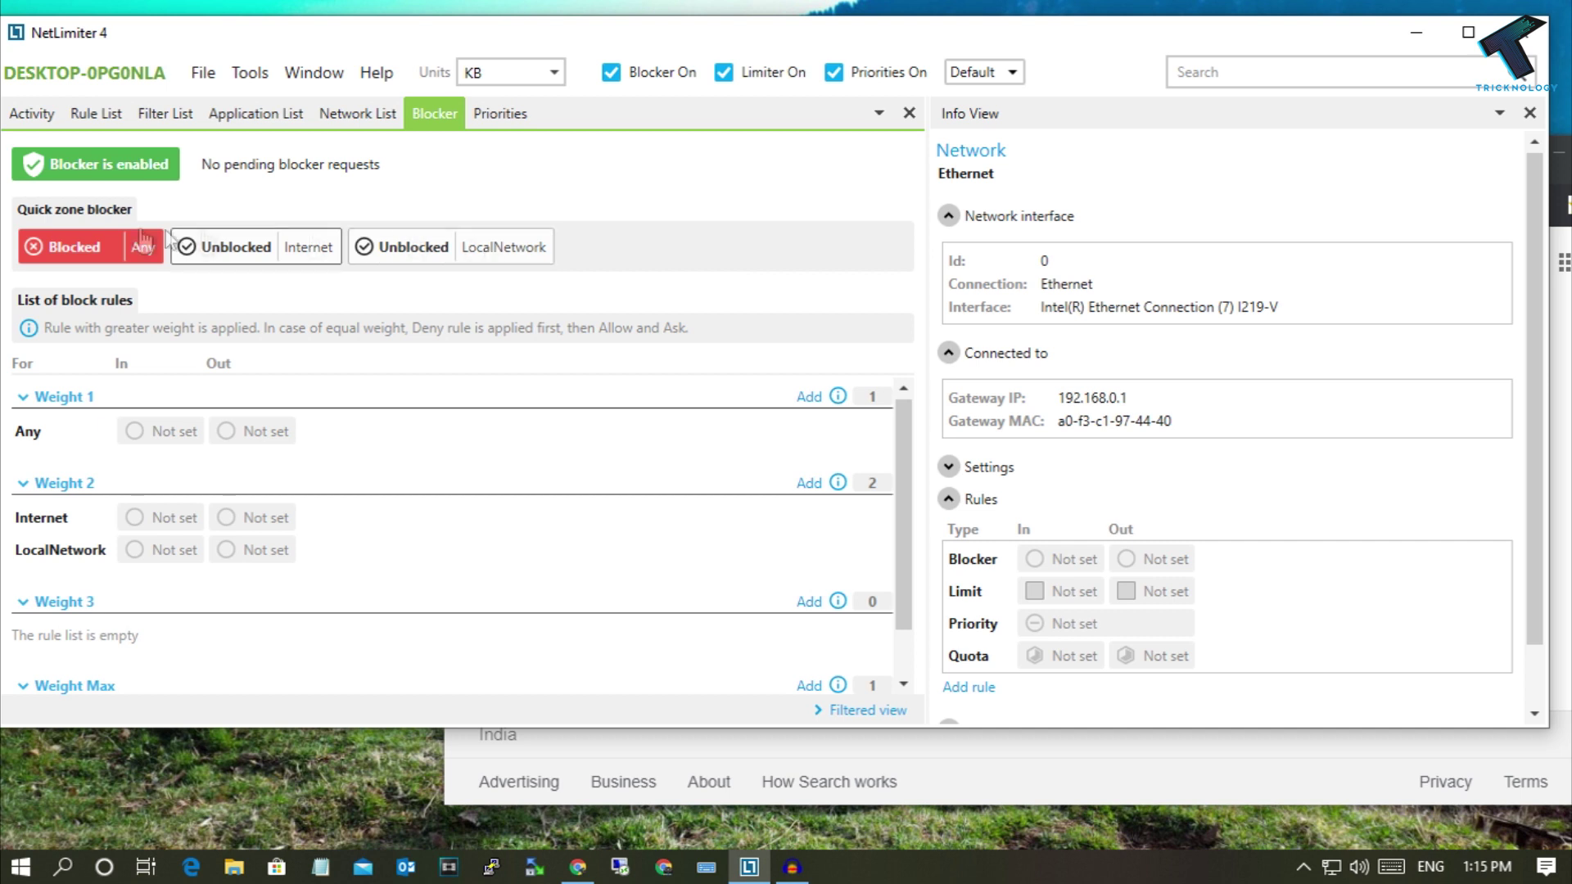
pyautogui.click(128, 249)
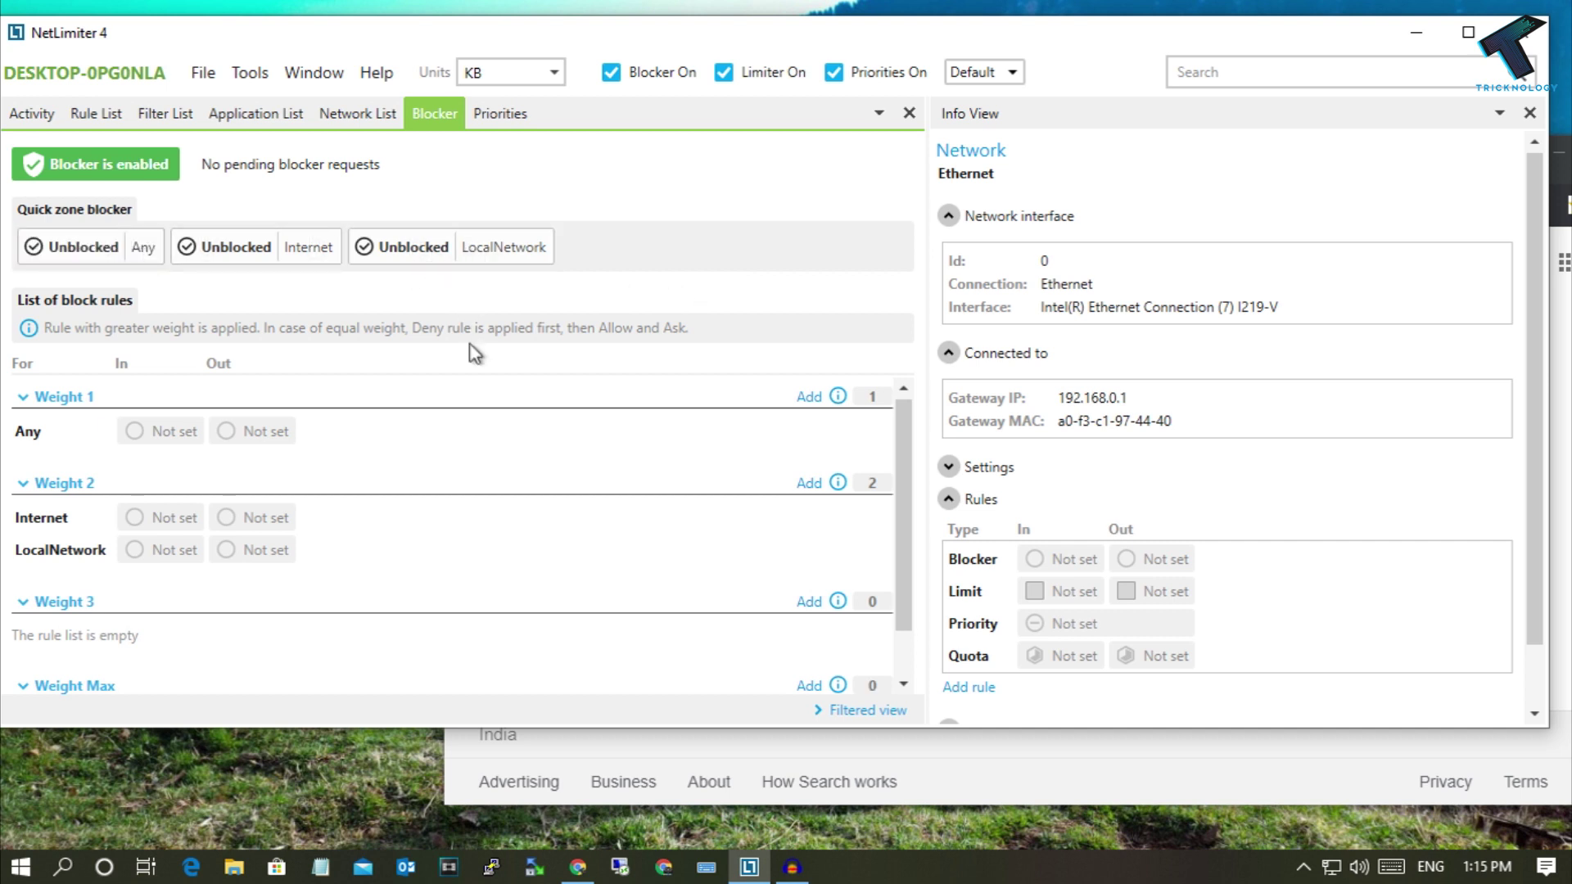
pyautogui.click(500, 121)
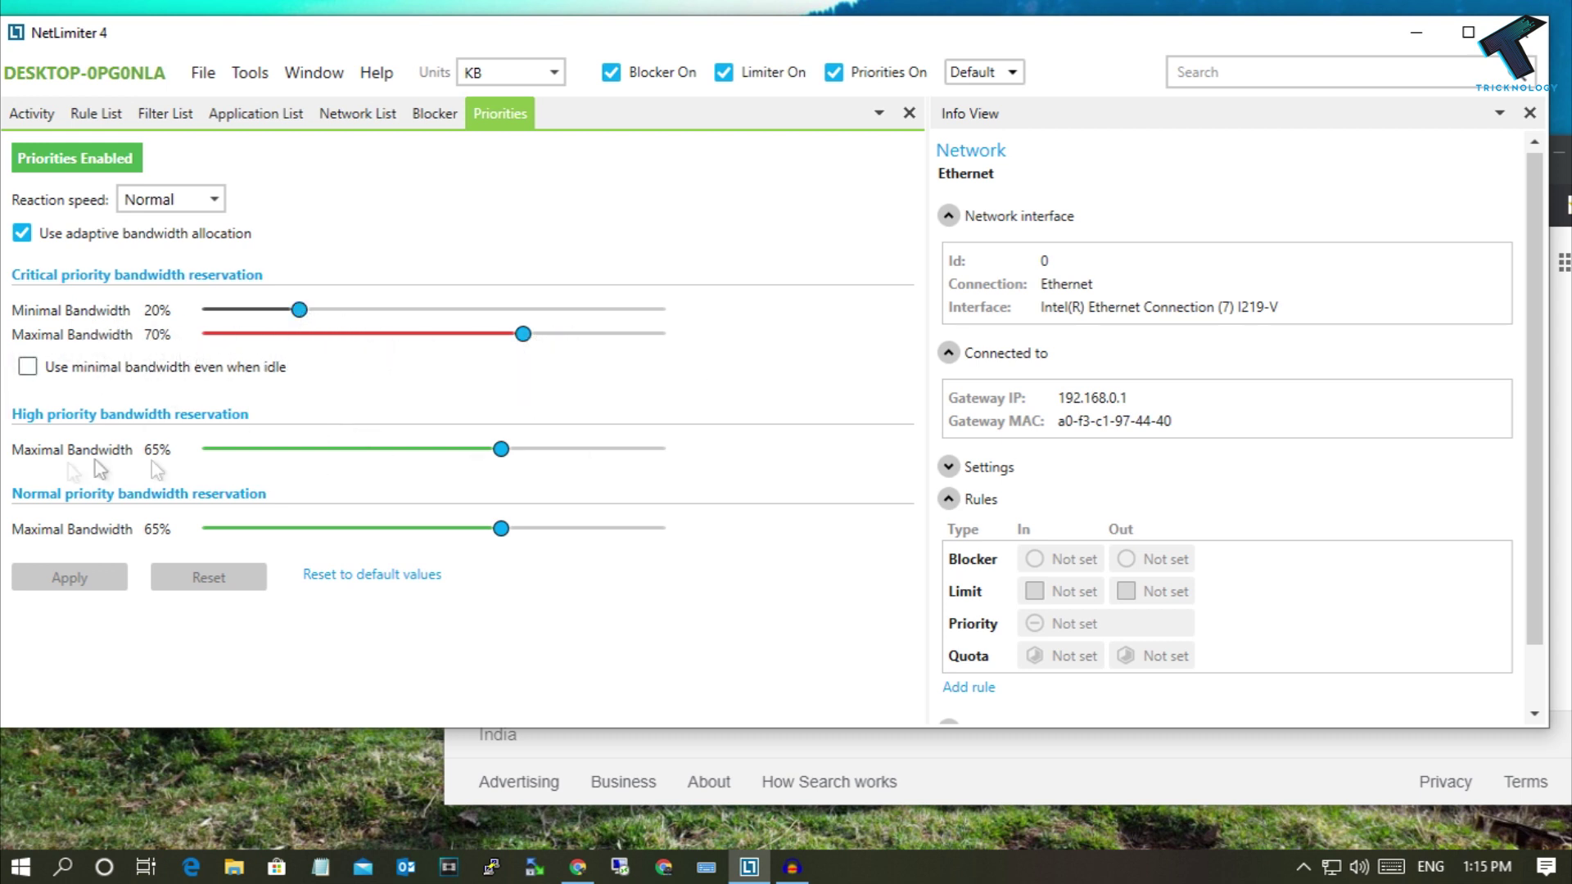
pyautogui.click(49, 114)
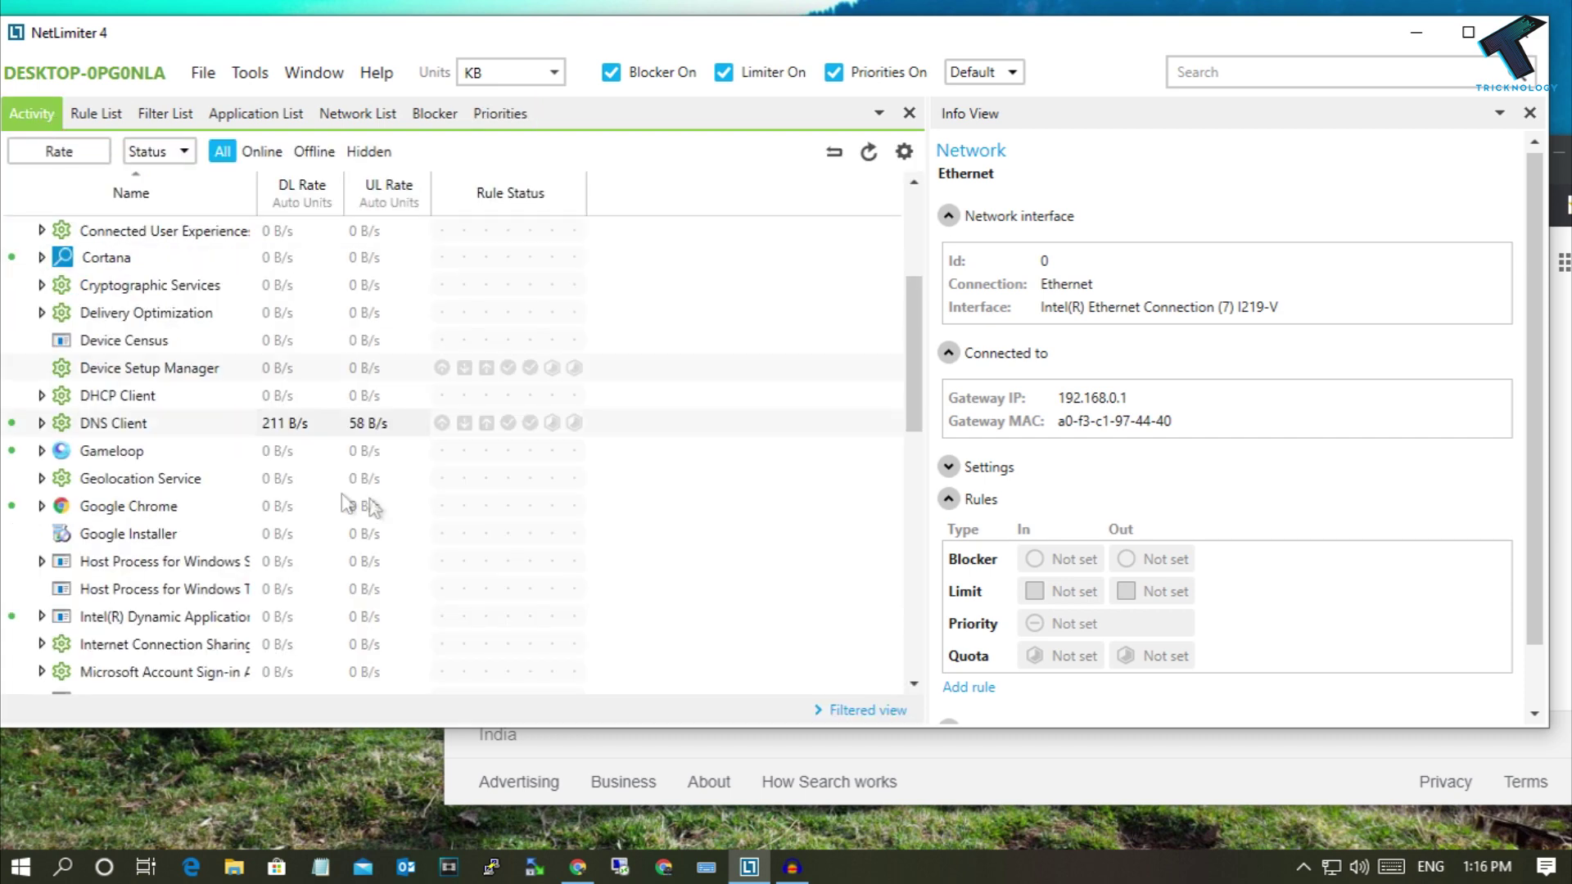
pyautogui.scroll(3, 368, 506)
pyautogui.scroll(-3, 320, 405)
pyautogui.scroll(-2, 291, 452)
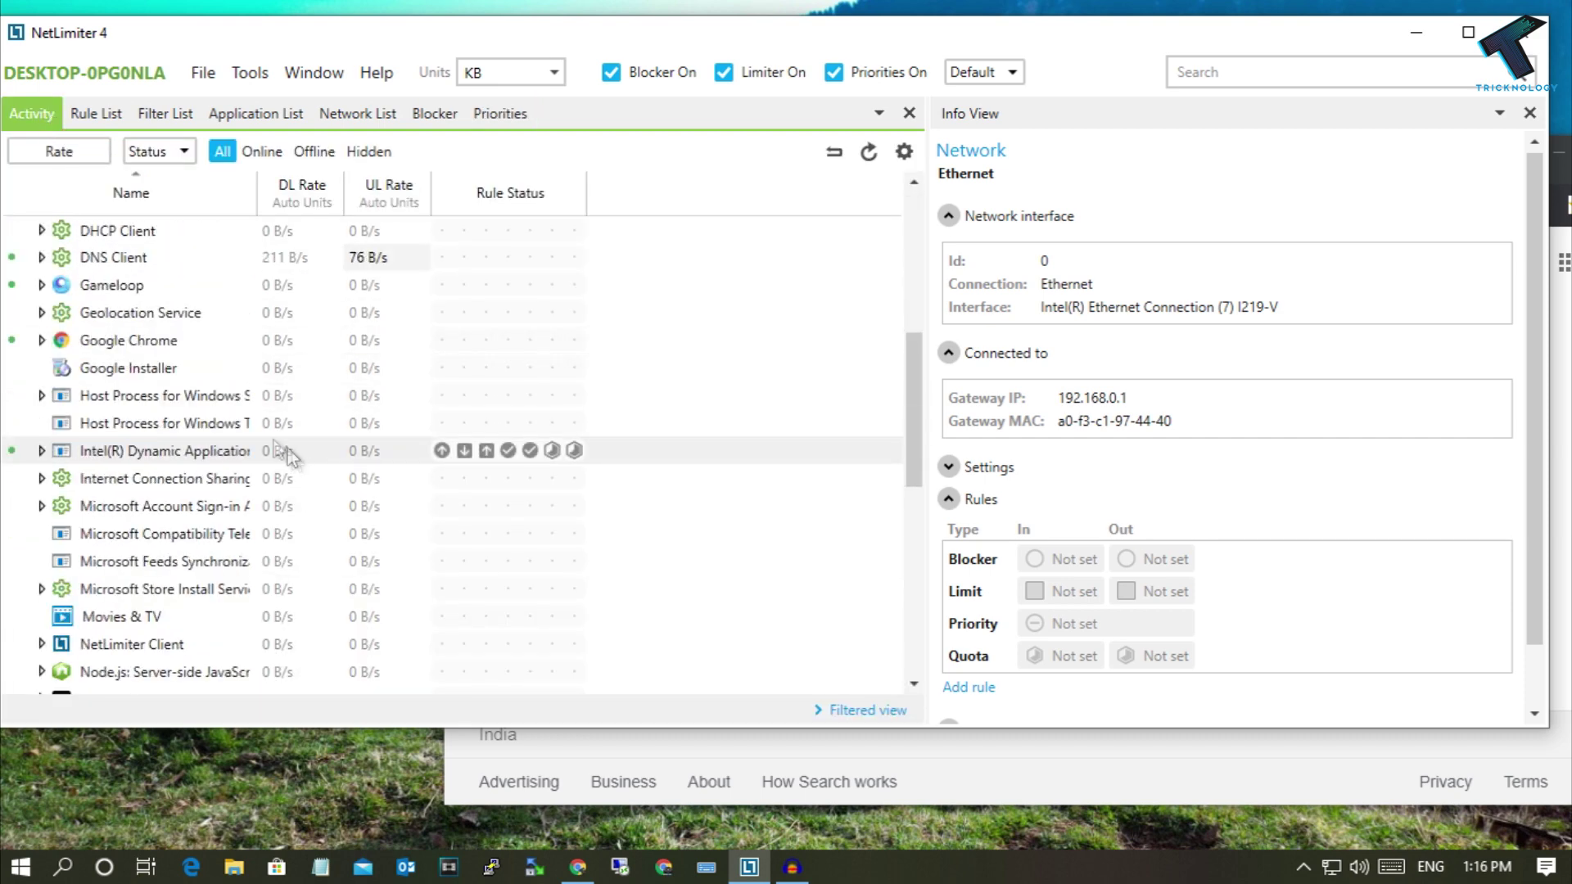
# Try Critical and Low priority on Google Chrome, then leave it on High
pyautogui.click(411, 341)
pyautogui.click(442, 339)
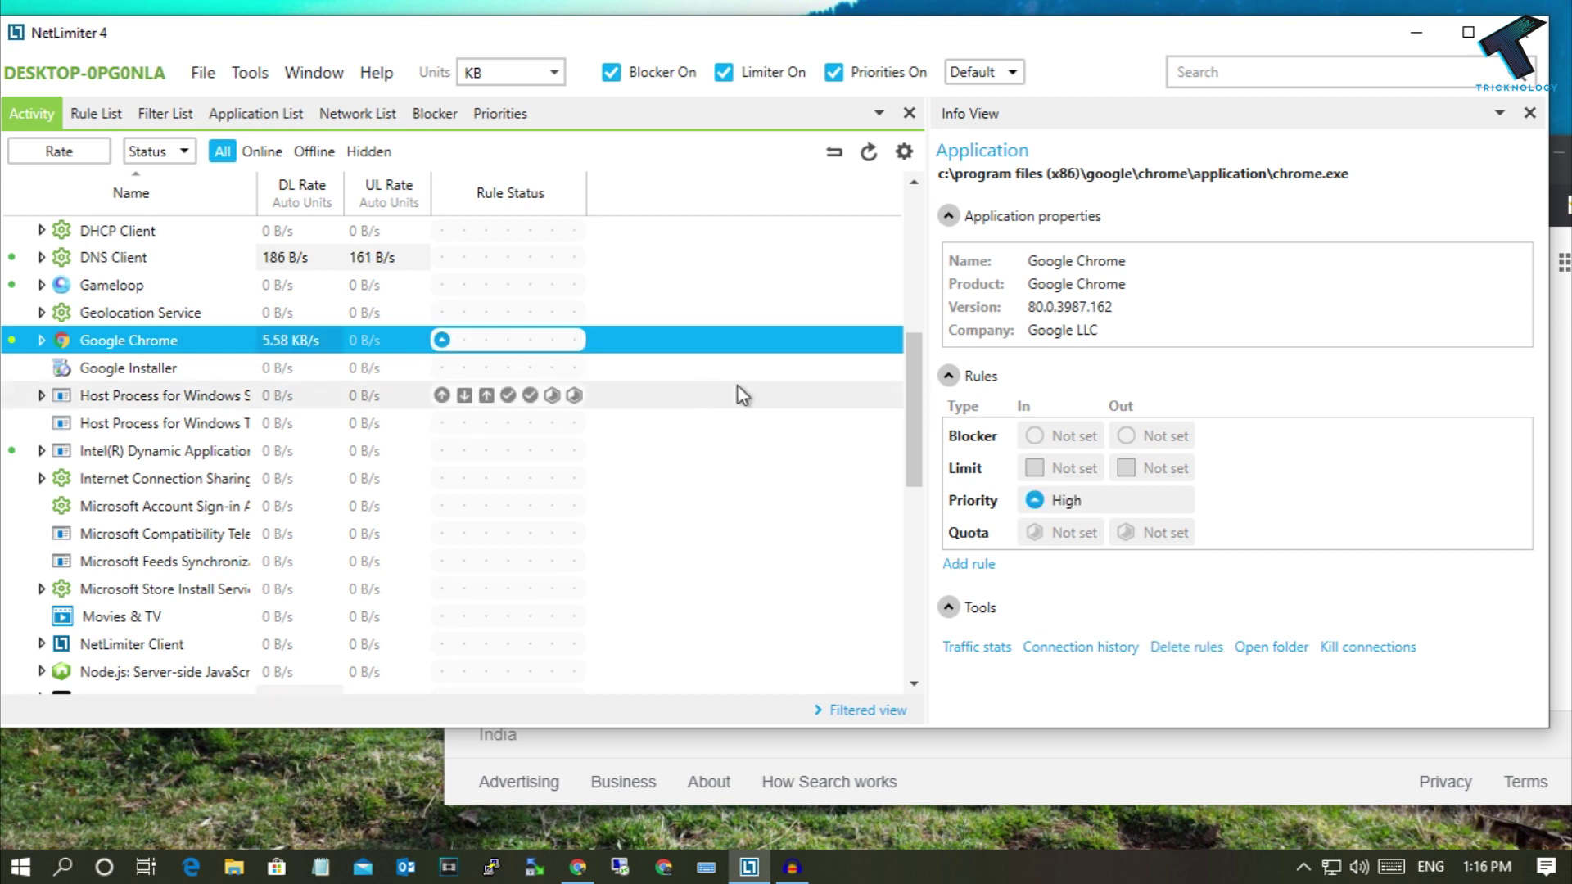
pyautogui.click(441, 340)
pyautogui.click(751, 386)
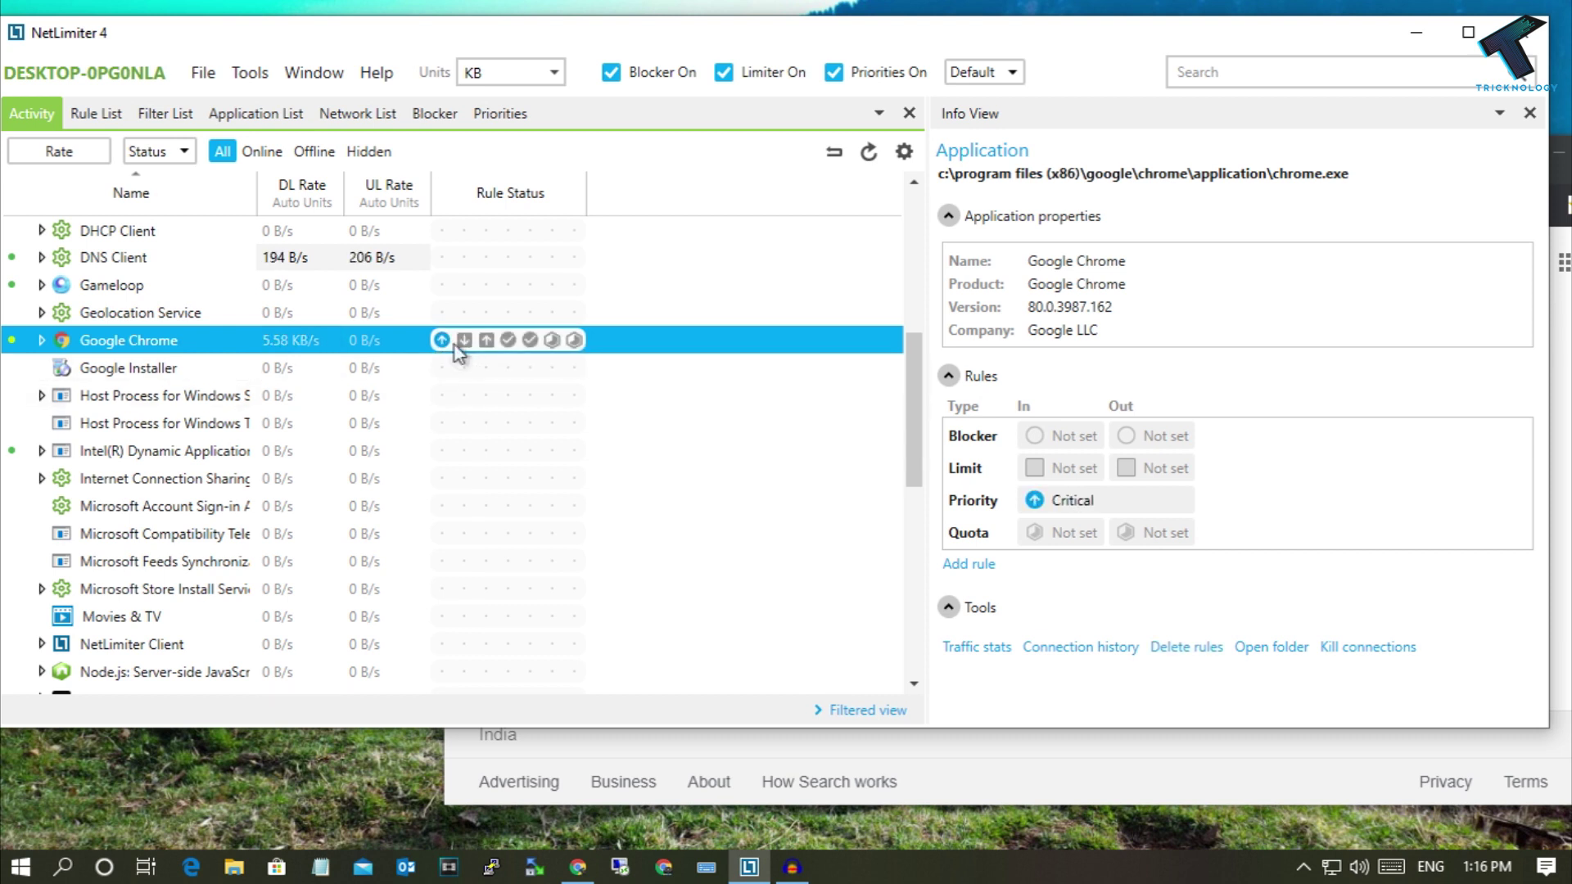
pyautogui.click(450, 345)
pyautogui.click(503, 383)
pyautogui.click(440, 344)
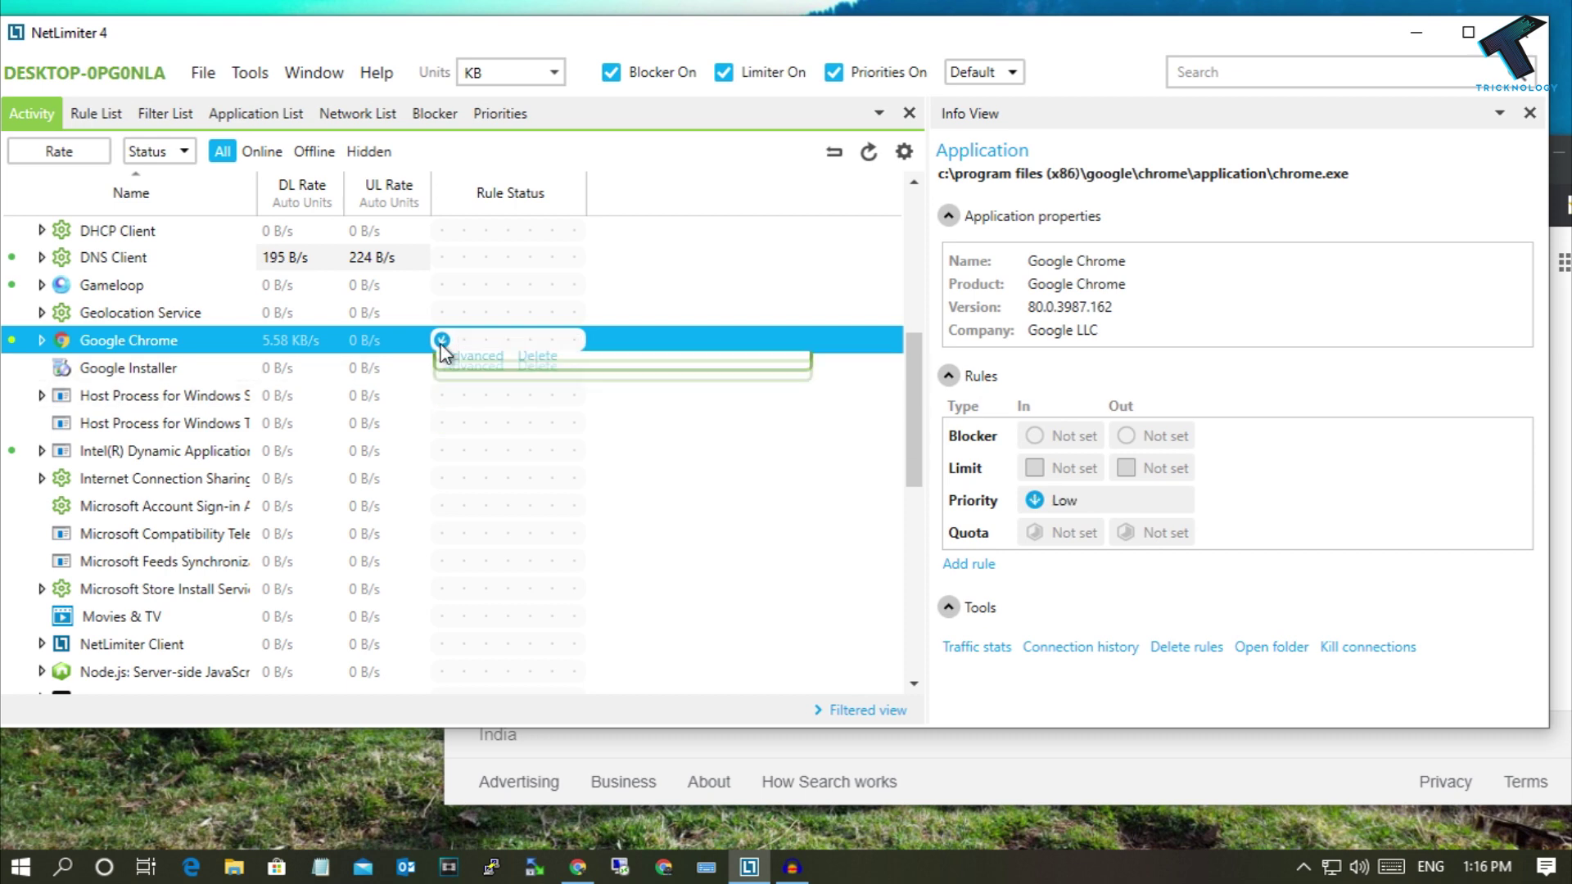
pyautogui.click(694, 386)
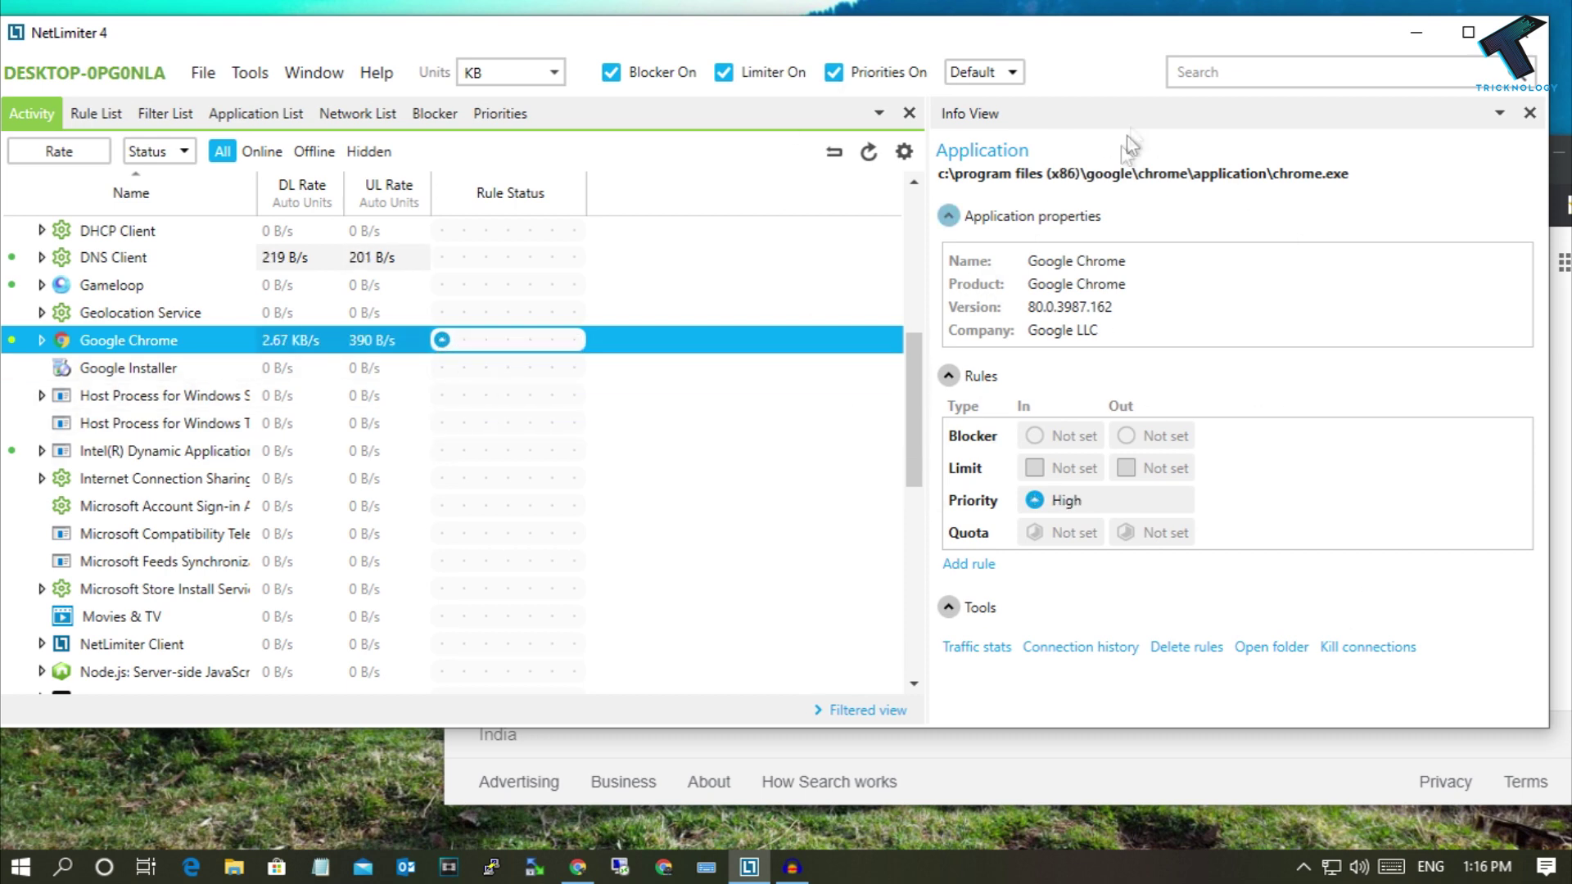
pyautogui.moveTo(564, 48); pyautogui.dragTo(654, 117)
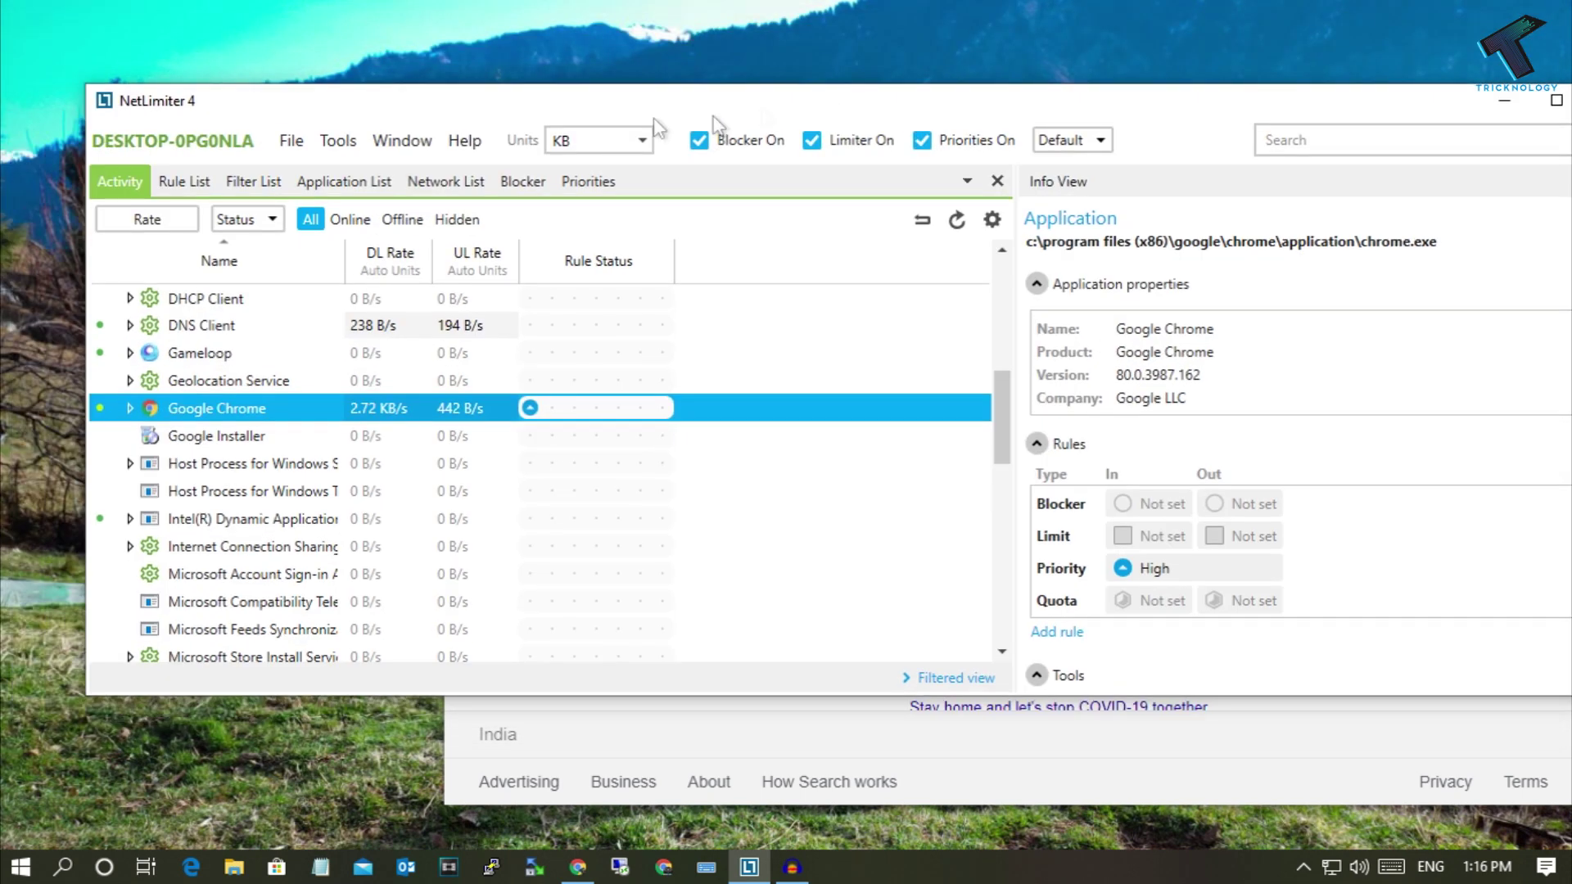
pyautogui.moveTo(311, 117)
pyautogui.mouseDown()
pyautogui.moveTo(526, 76)
pyautogui.moveTo(319, 104)
pyautogui.mouseUp()
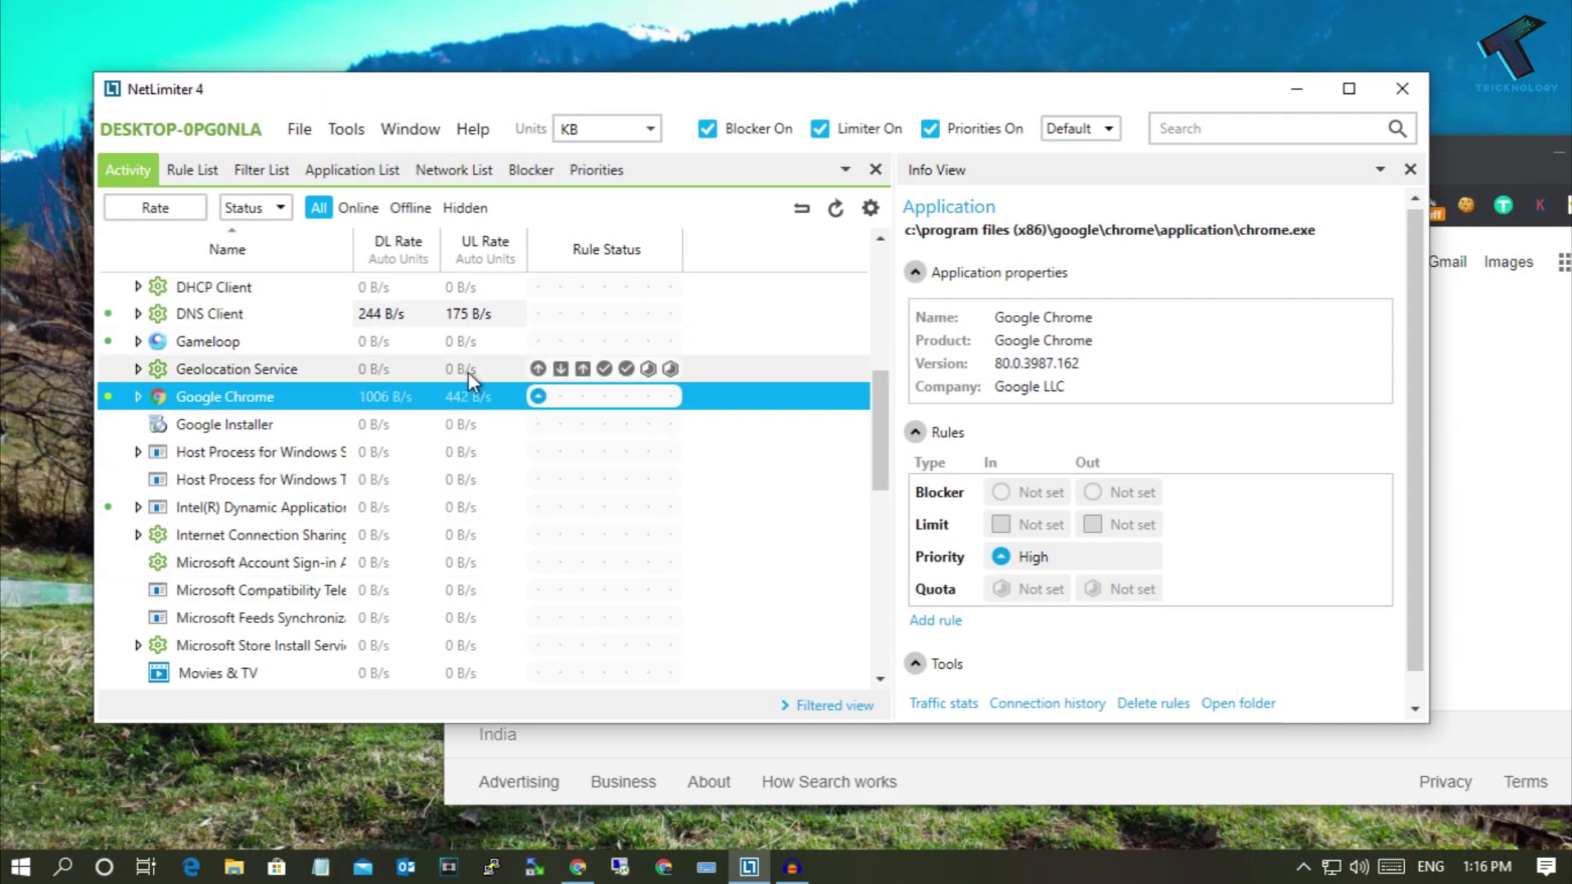